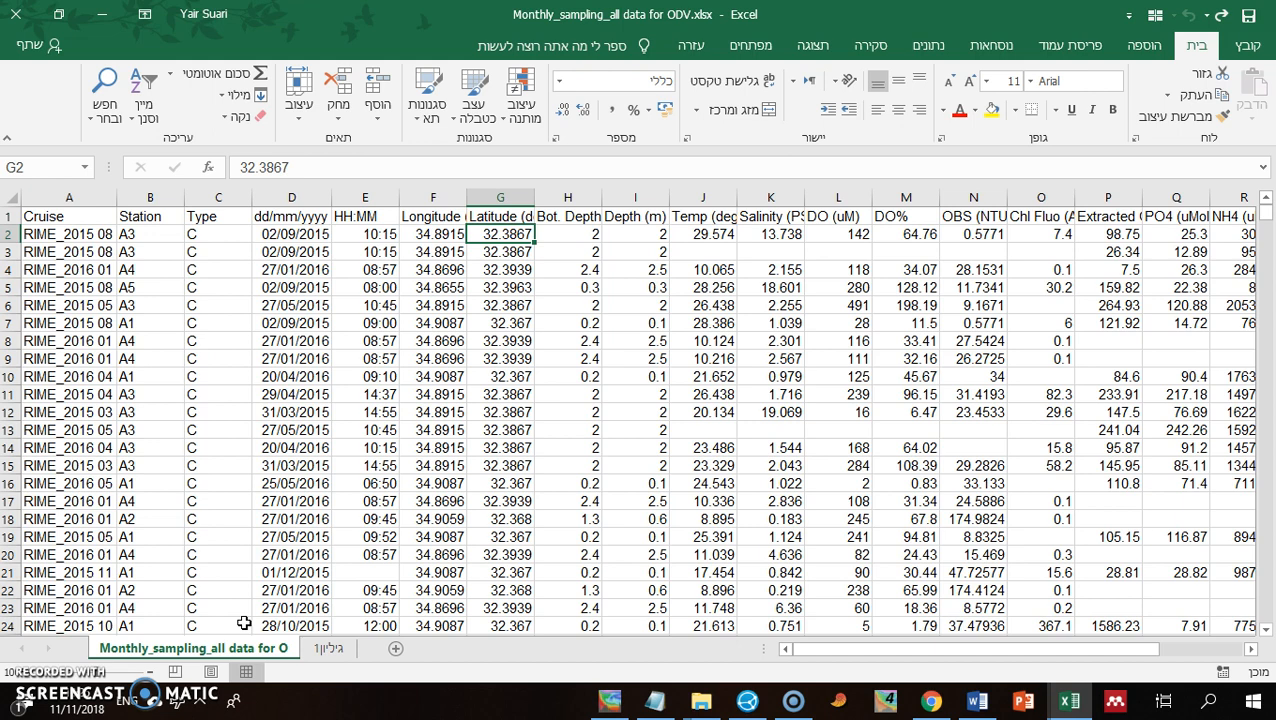
# - Switch to Ocean Data View and go through successive samples of the salinity section, examining each one's station, cruise, date and time
pyautogui.click(609, 700)
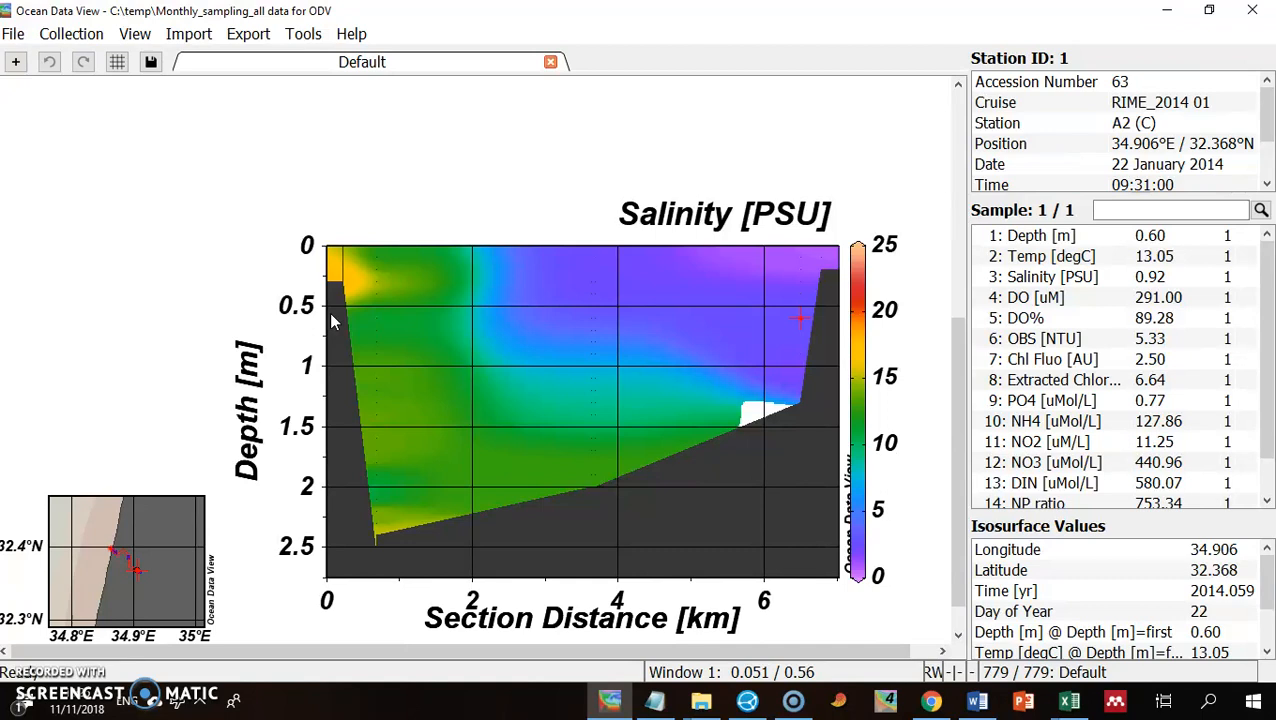
pyautogui.click(658, 297)
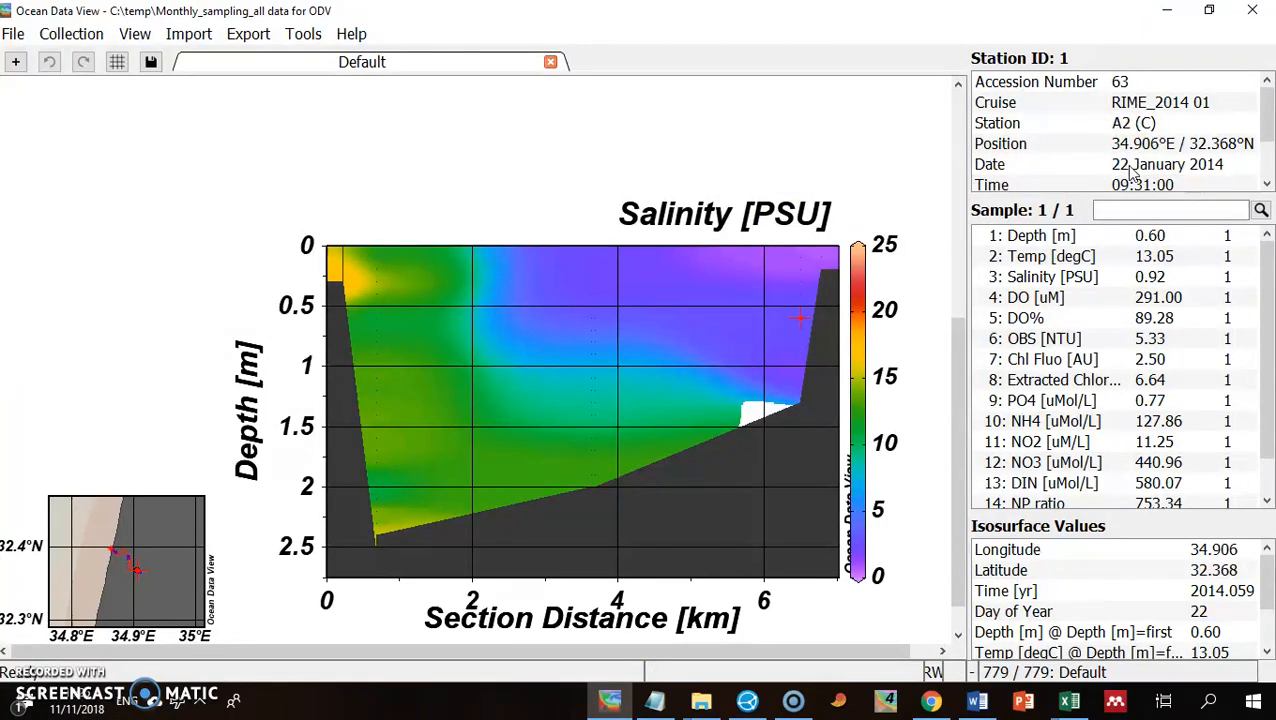
pyautogui.press('Right')
pyautogui.press('Right')
pyautogui.press('Right')
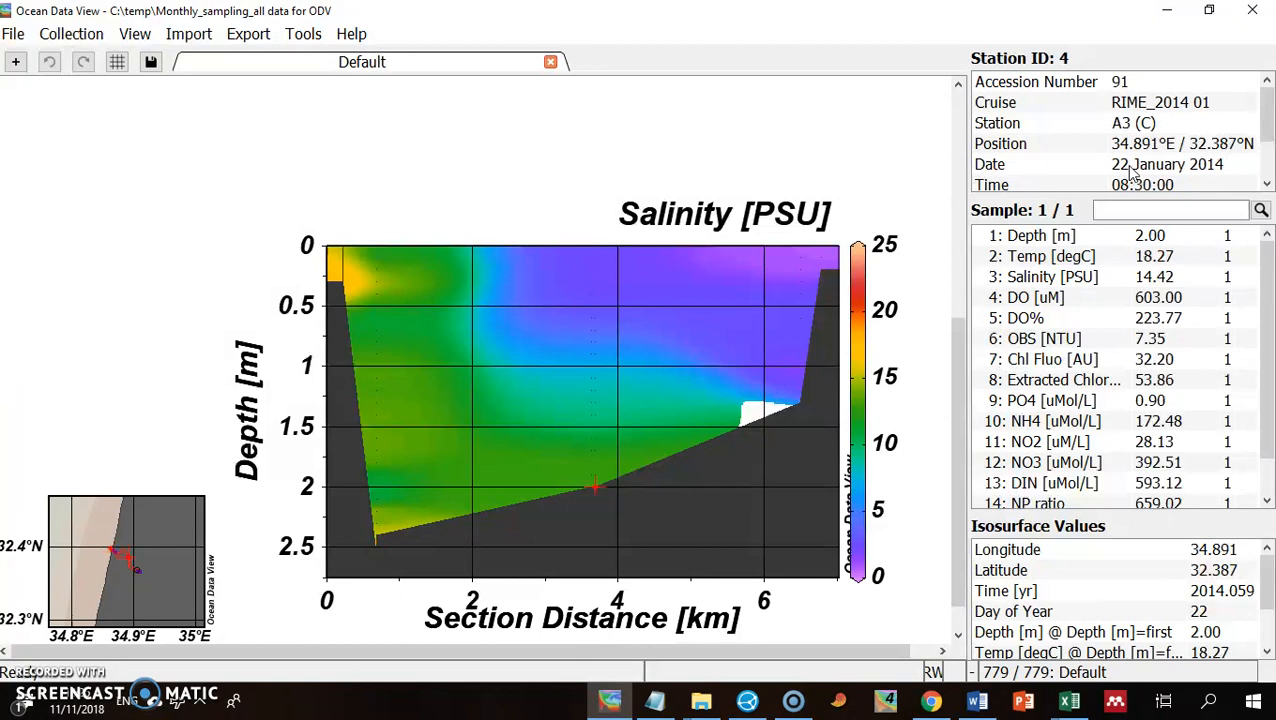
pyautogui.press('Right')
pyautogui.press('Right')
pyautogui.press('Right')
pyautogui.press('Right')
pyautogui.press('Right')
pyautogui.press('Right')
pyautogui.press('Right')
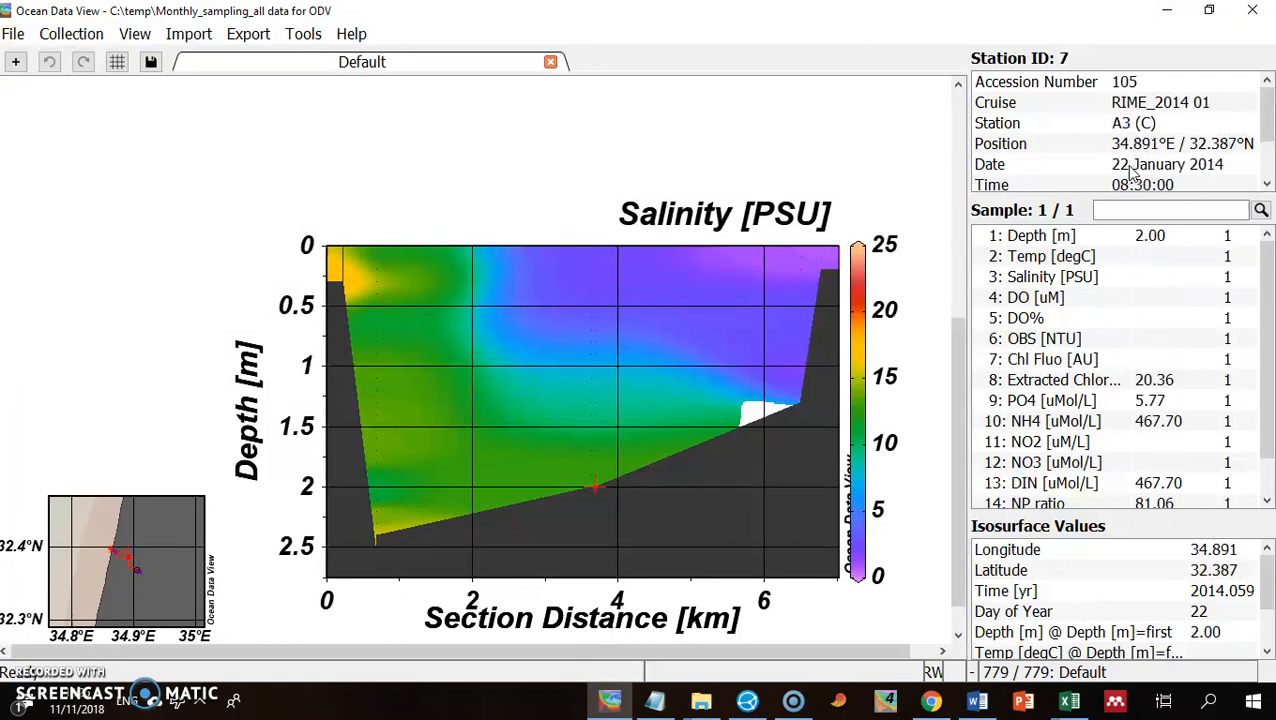
pyautogui.press('Right')
pyautogui.press('Right')
pyautogui.press('Right')
pyautogui.press('Right')
pyautogui.press('Right')
pyautogui.press('Right')
pyautogui.press('Right')
pyautogui.press('Right')
pyautogui.press('Right')
pyautogui.press('Right')
pyautogui.press('Right')
pyautogui.press('Right')
pyautogui.press('Right')
pyautogui.press('Right')
pyautogui.press('Right')
pyautogui.press('Right')
pyautogui.press('Right')
pyautogui.press('Right')
pyautogui.press('Right')
pyautogui.press('Right')
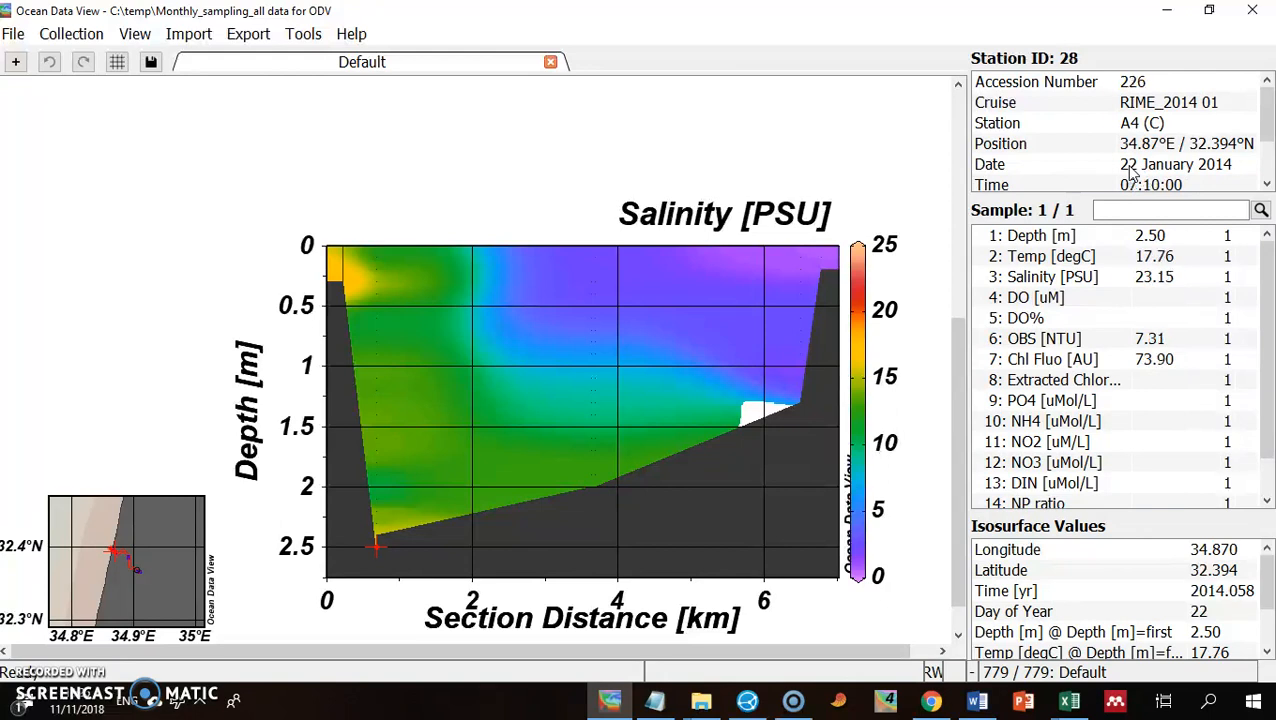
pyautogui.click(1193, 183)
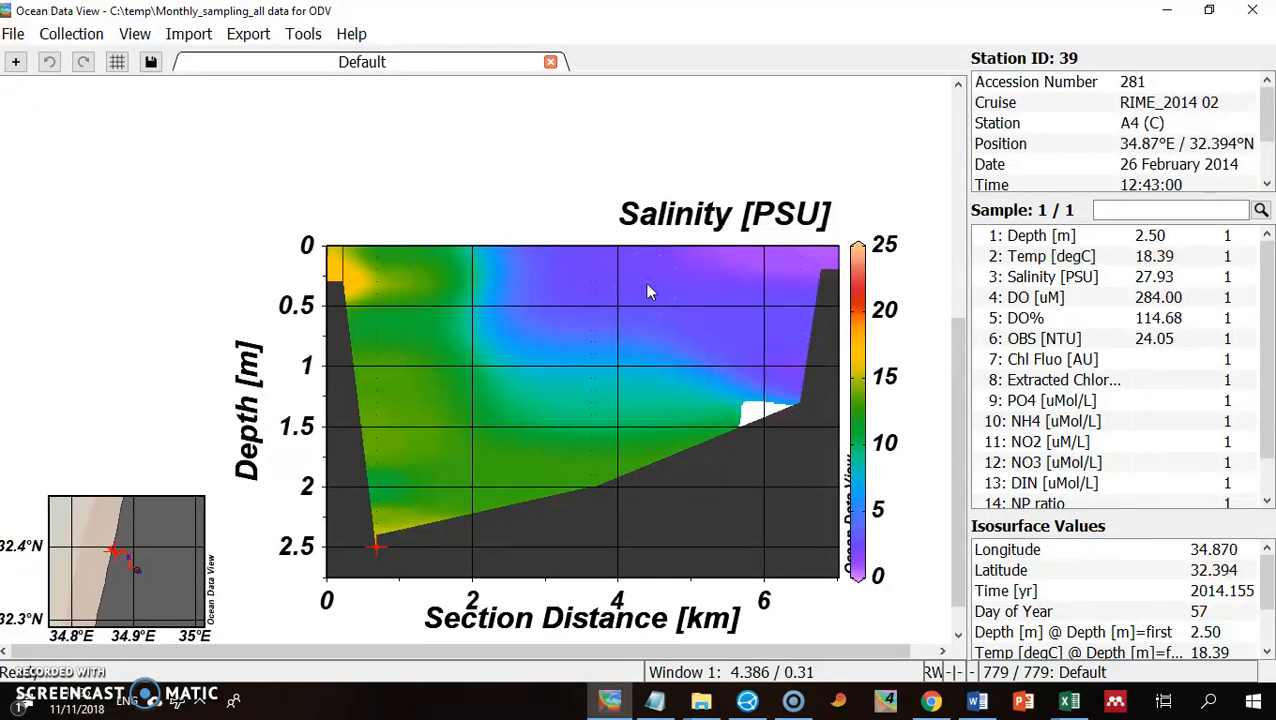
pyautogui.click(622, 598)
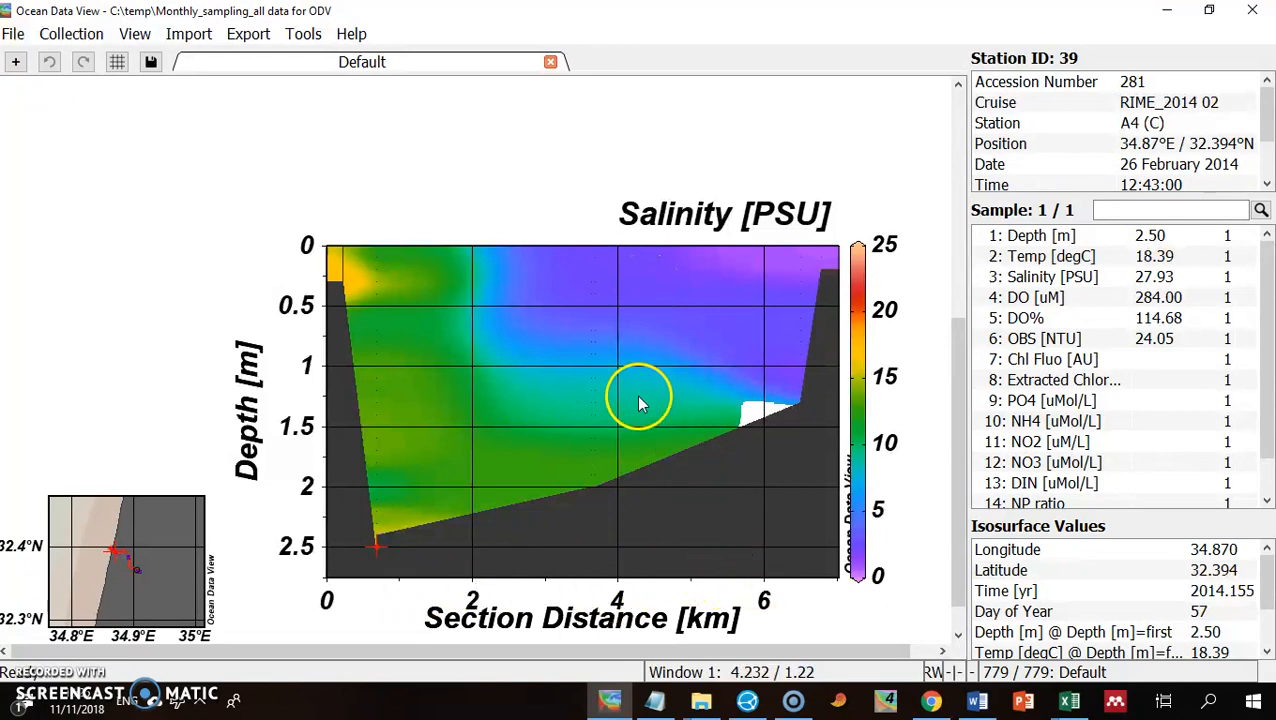
# - Review the variables available for the X axis of the salinity section plot, keeping the current choice
pyautogui.rightClick(559, 345)
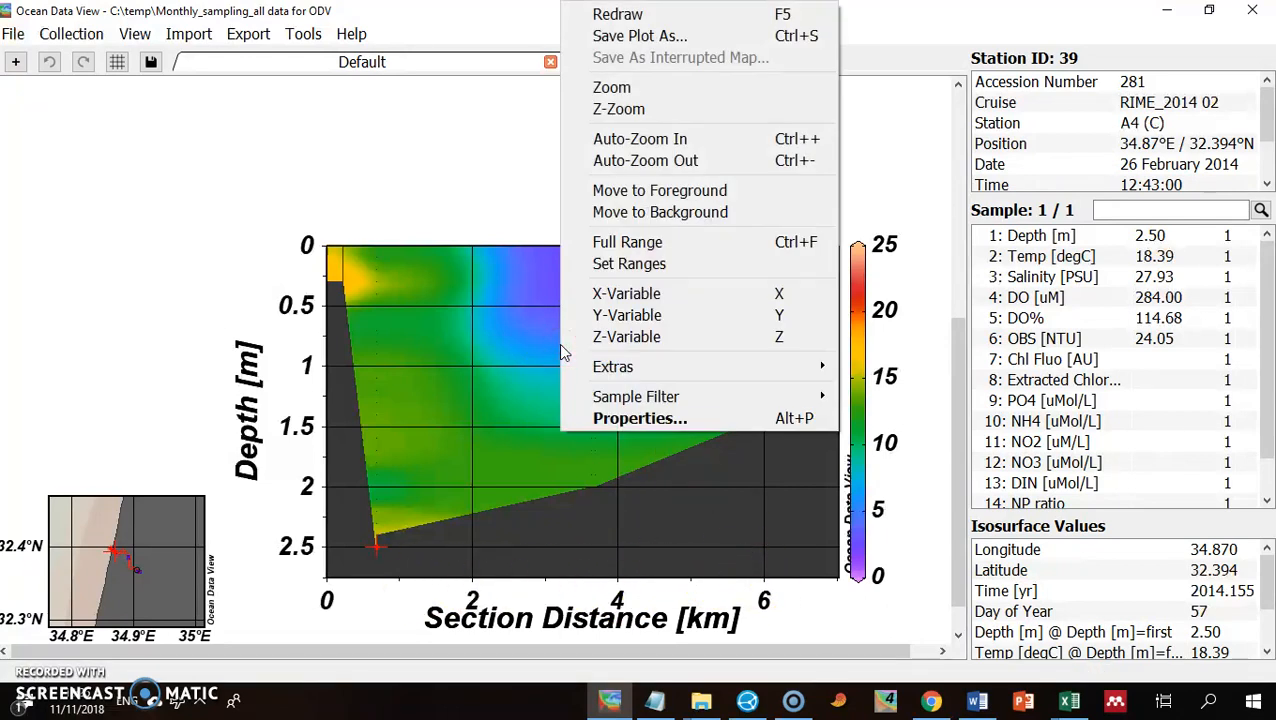
pyautogui.click(616, 296)
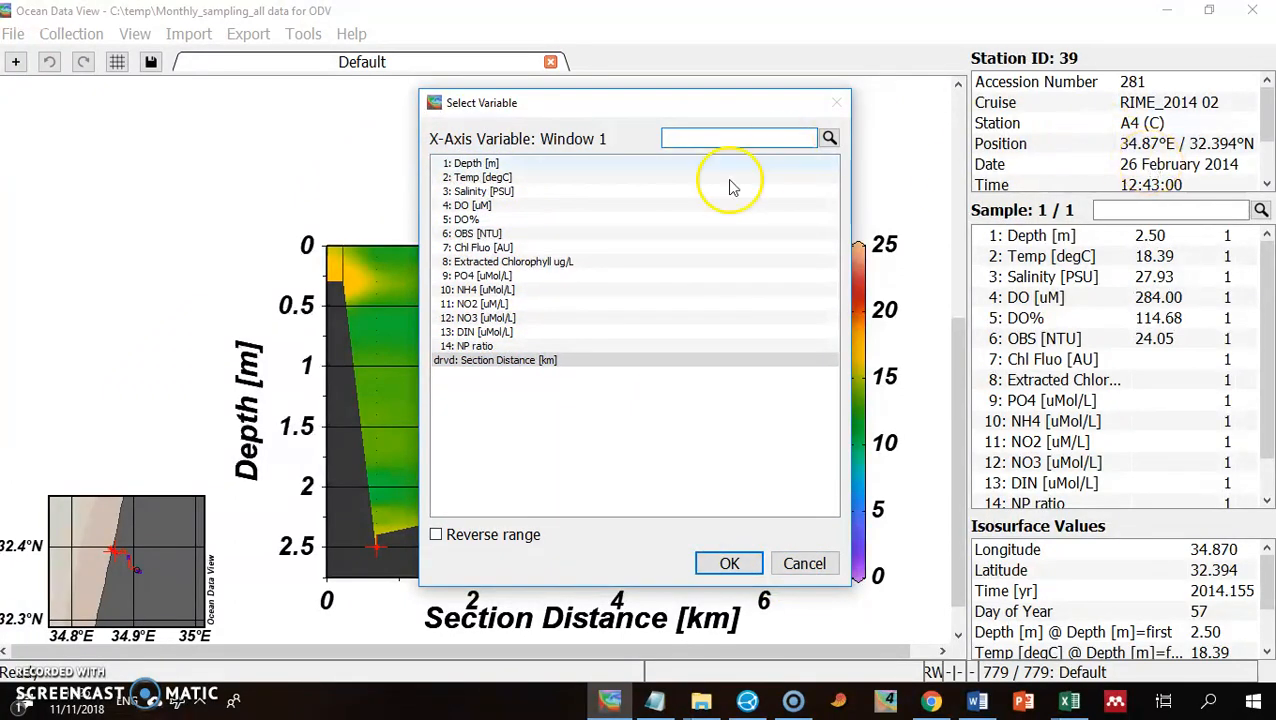
pyautogui.click(791, 564)
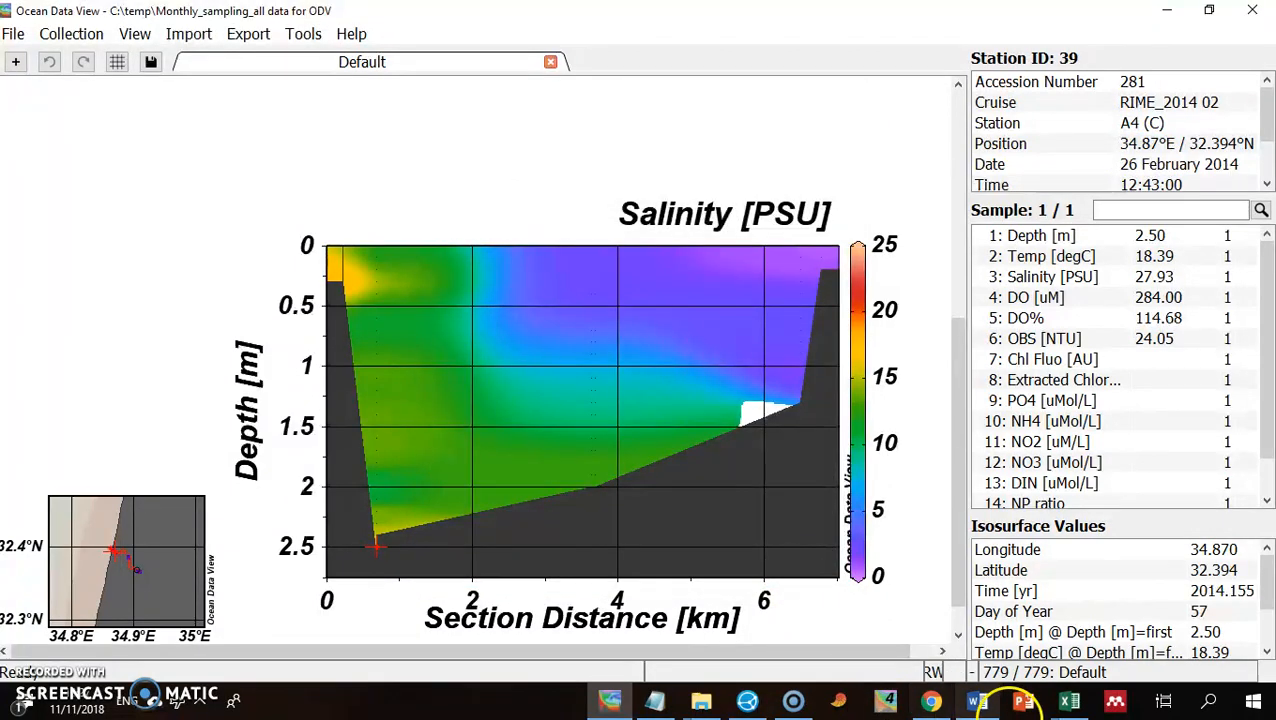
# - Switch to W_ISO.csv in Excel and insert an empty column before the Bot. Depth [m] column
pyautogui.click(1070, 704)
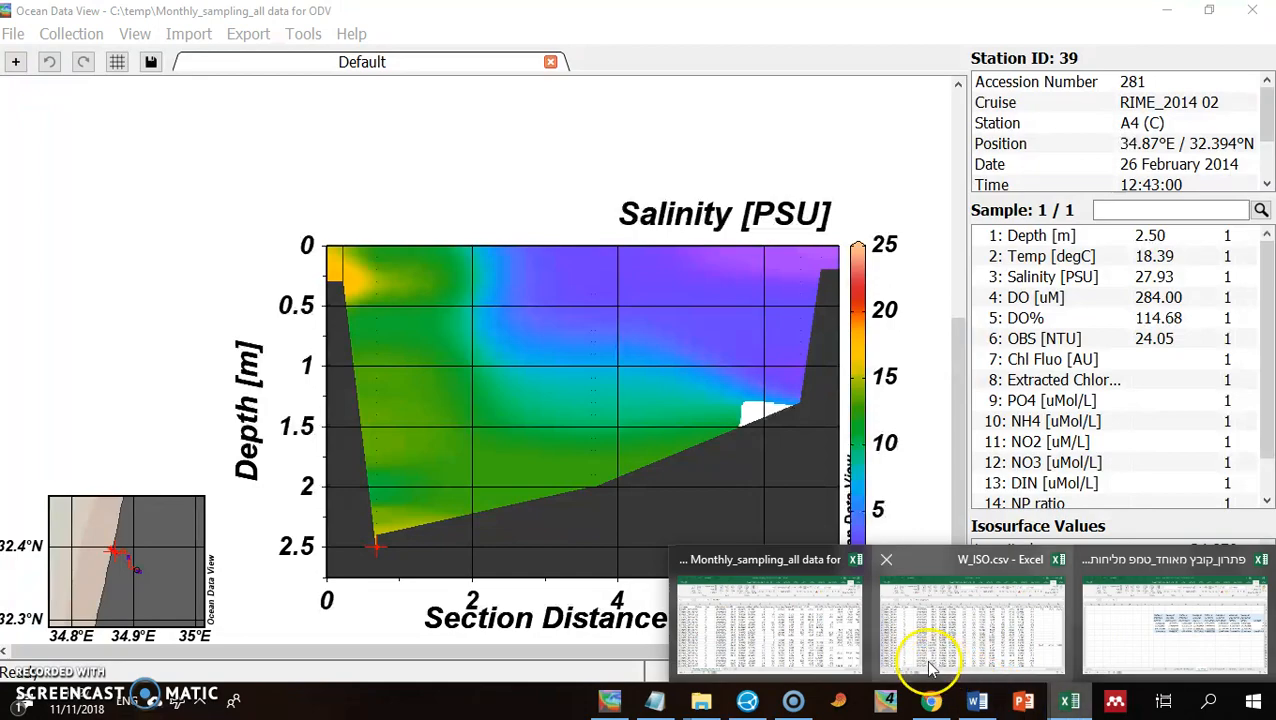
pyautogui.click(890, 625)
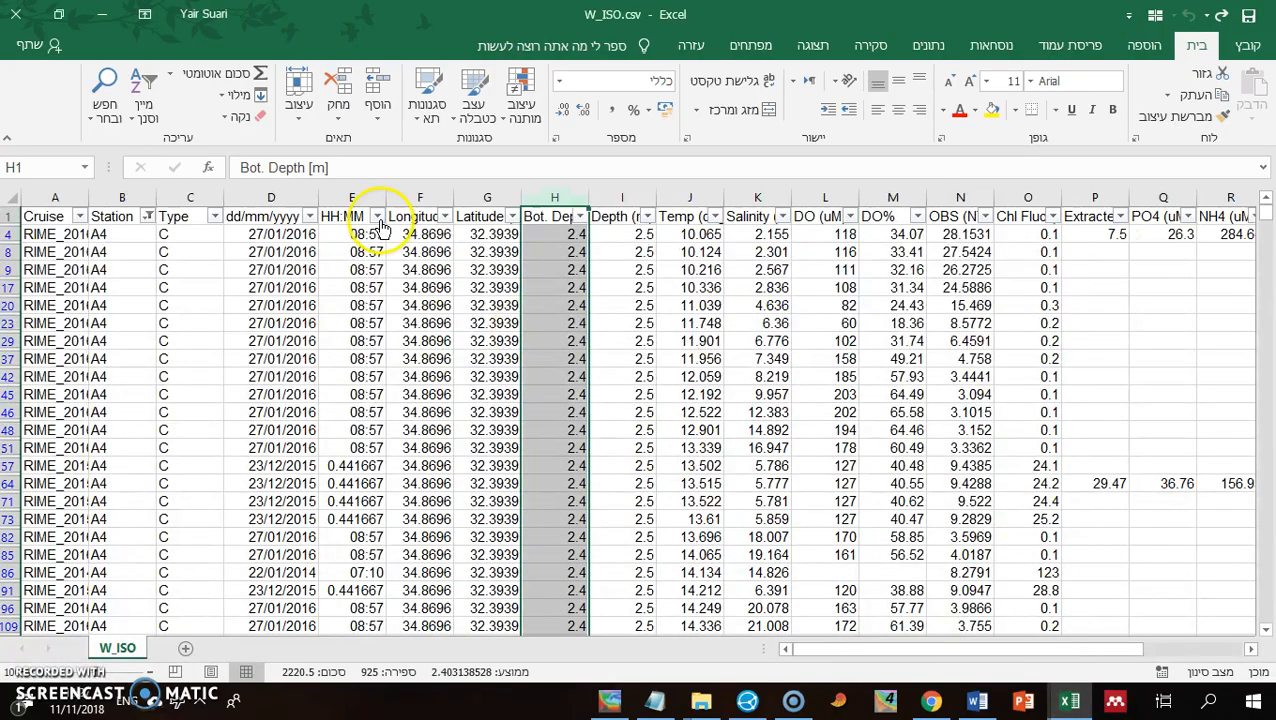
pyautogui.click(493, 216)
pyautogui.click(551, 195)
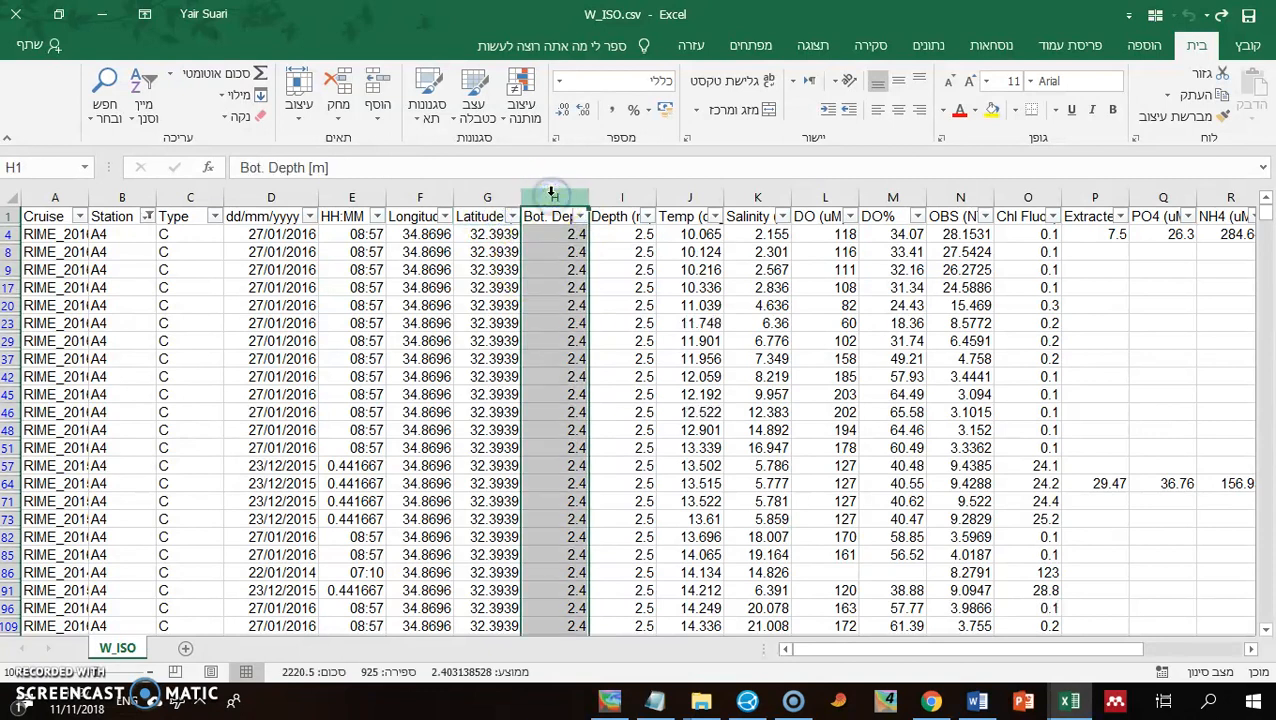
pyautogui.click(621, 195)
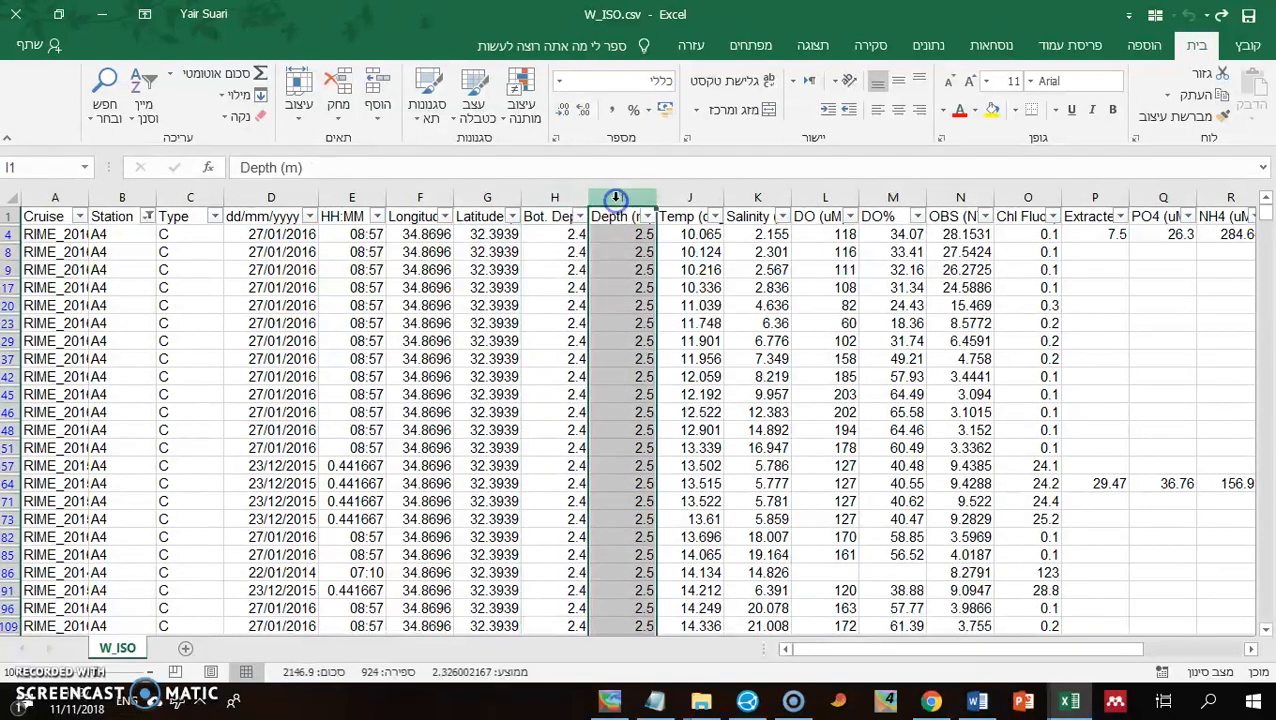
pyautogui.click(555, 198)
pyautogui.rightClick(555, 198)
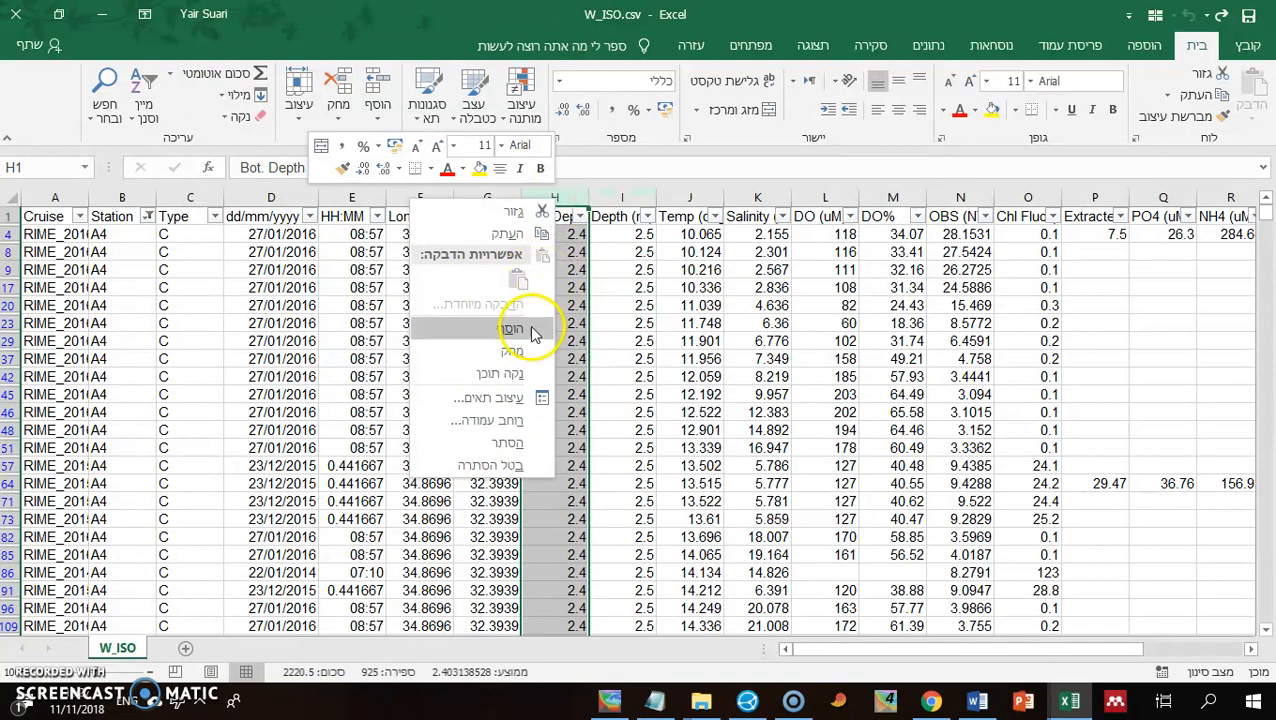
pyautogui.click(529, 327)
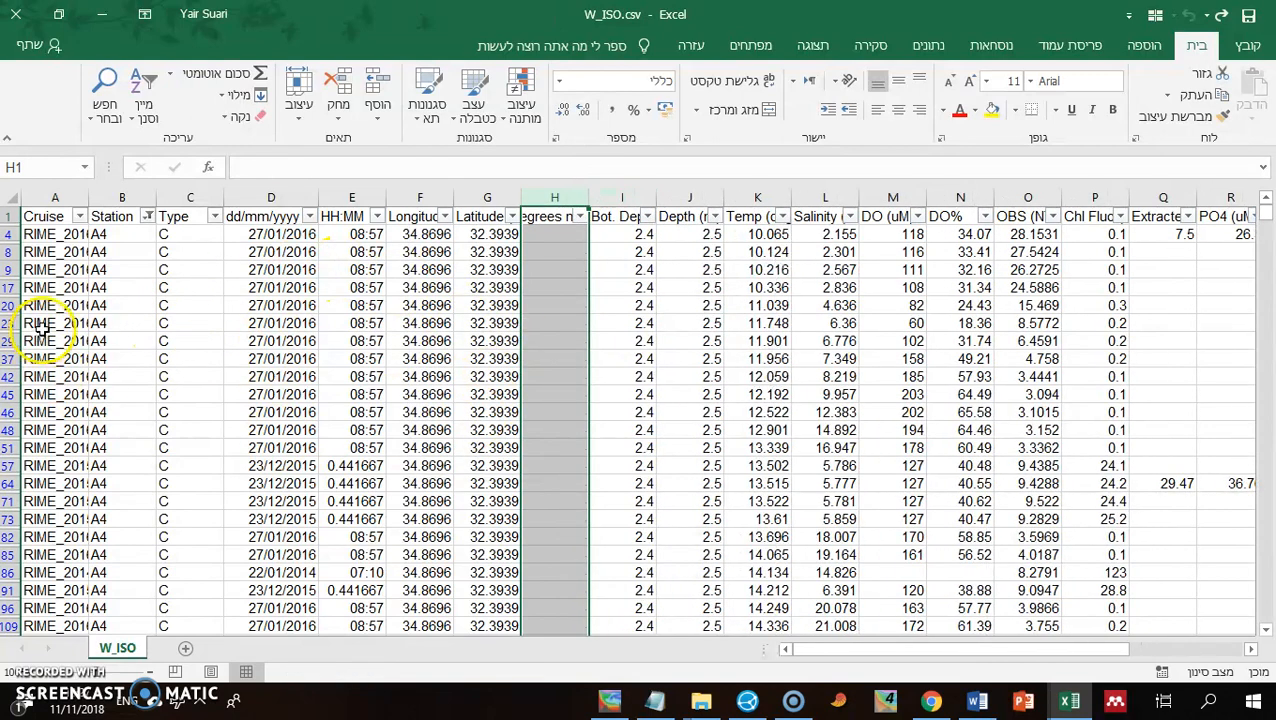
# - Combine date and time in cell H4 of the new column with the formula =D4+E4
pyautogui.click(555, 234)
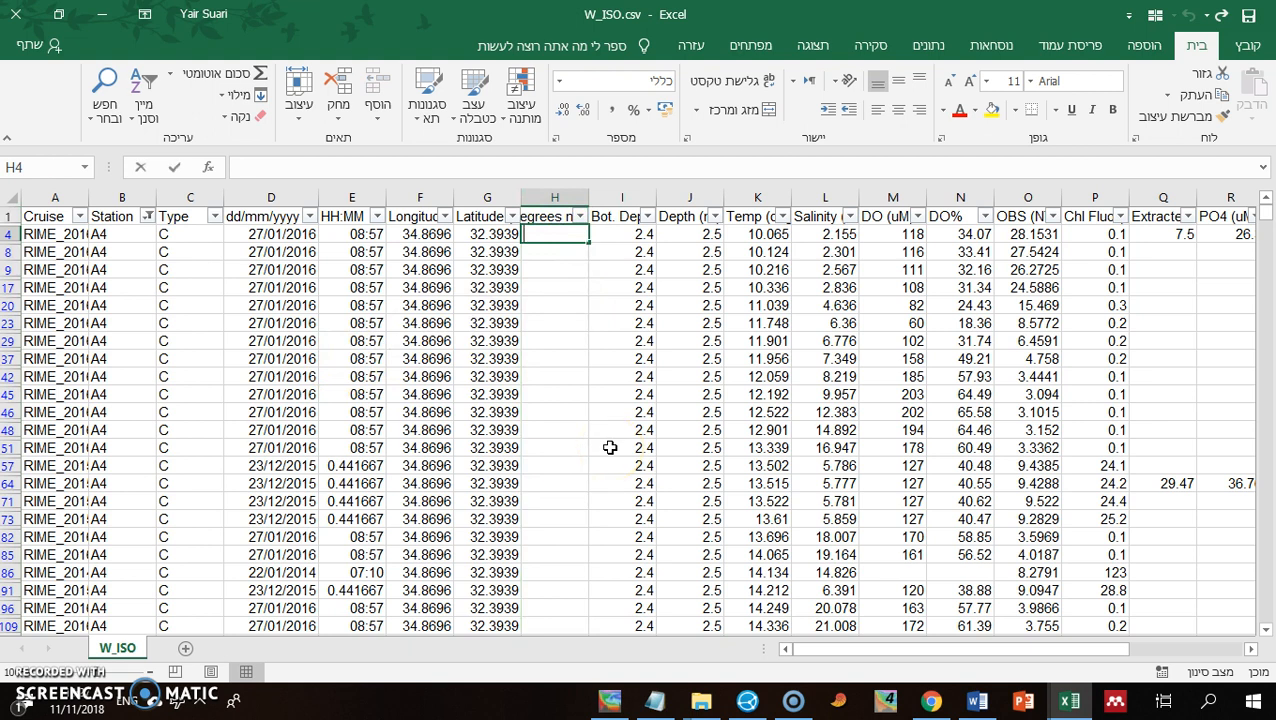
pyautogui.write('=')
pyautogui.click(285, 234)
pyautogui.write('+')
pyautogui.click(348, 234)
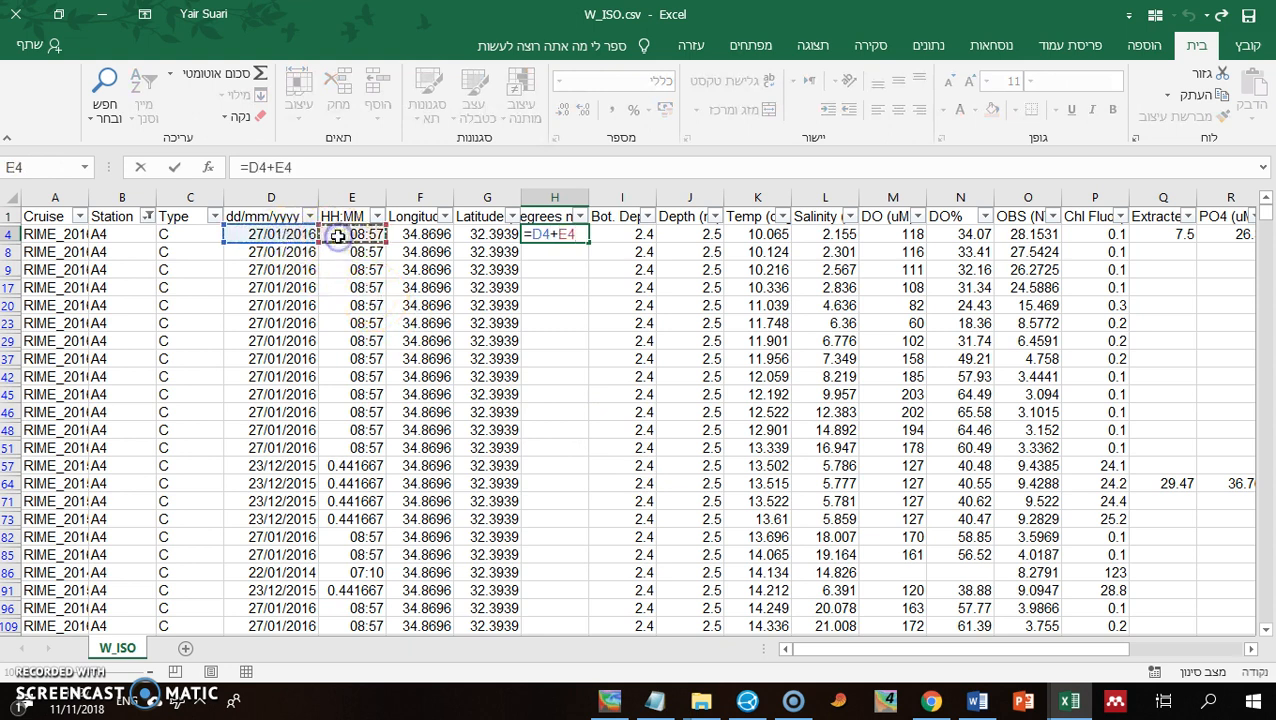
pyautogui.press('Return')
pyautogui.click(557, 234)
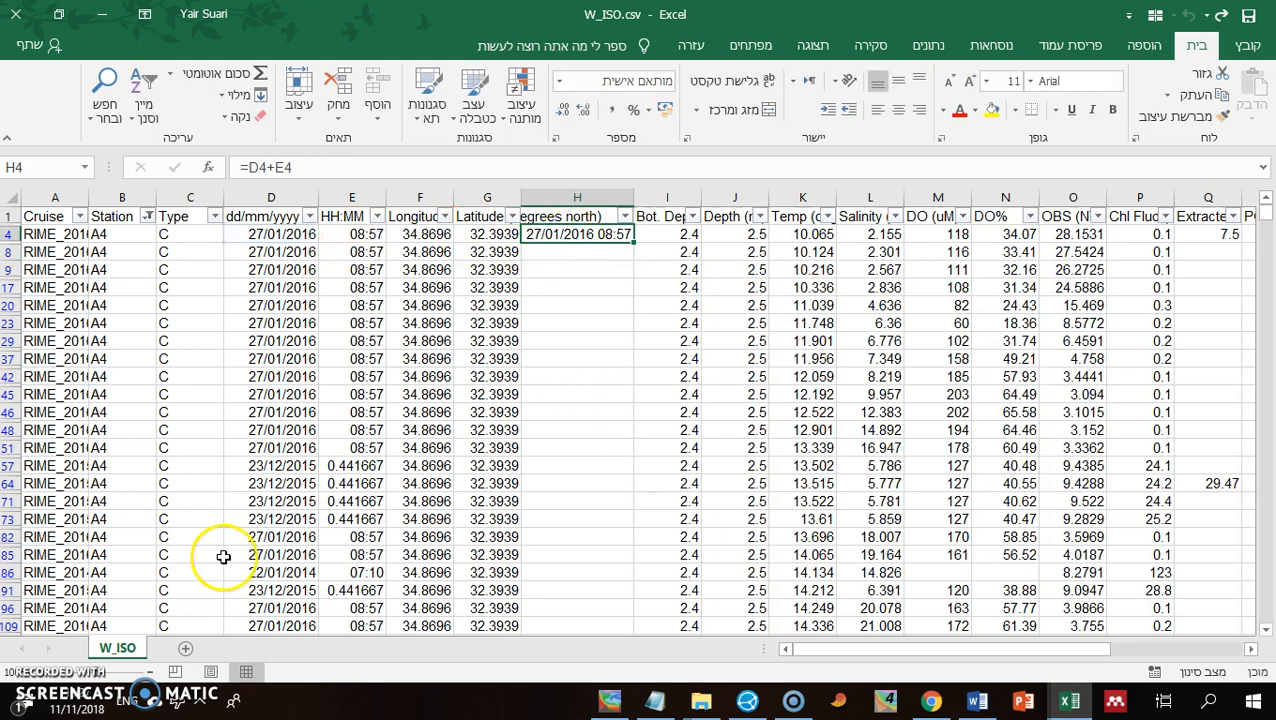
# - Copy the header time_ISO8601 from cell A1 of the גיליון1 sheet in Monthly_sampling_all data for ODV.xlsx into cell H1 of W_ISO.csv
pyautogui.hotkey('alt', 'Tab')
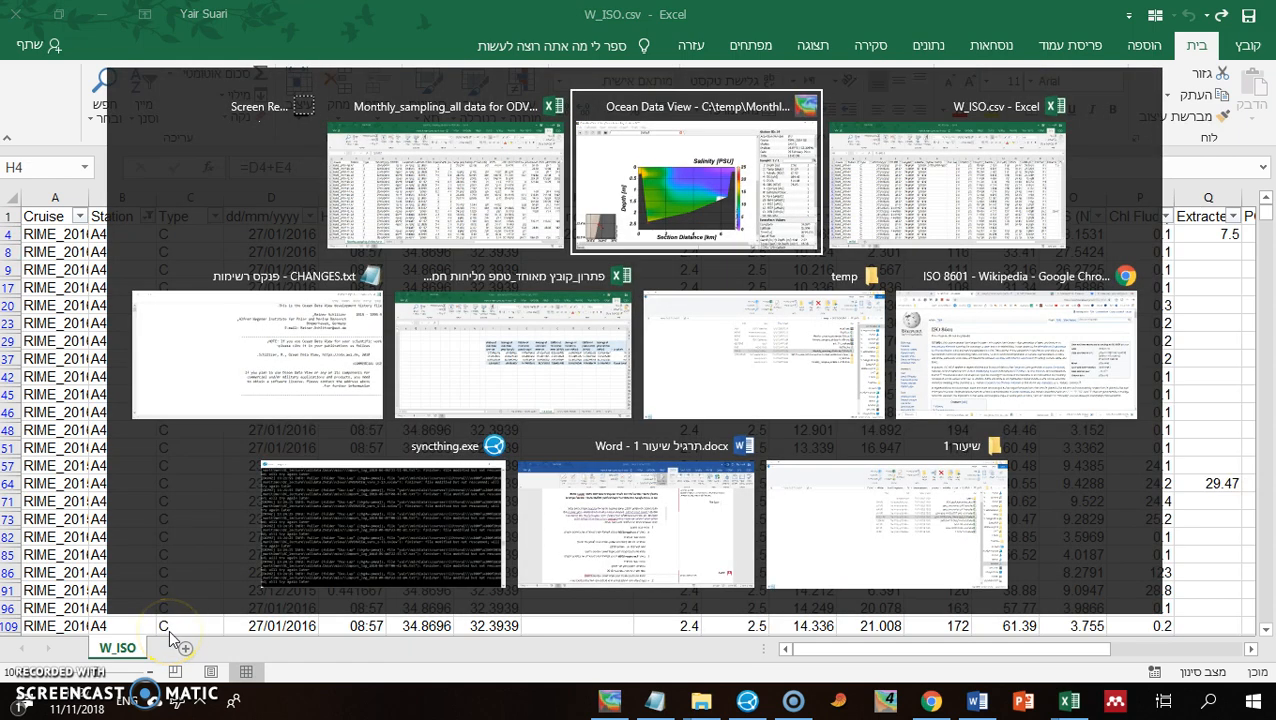
pyautogui.hotkey('alt', 'Tab')
pyautogui.click(328, 644)
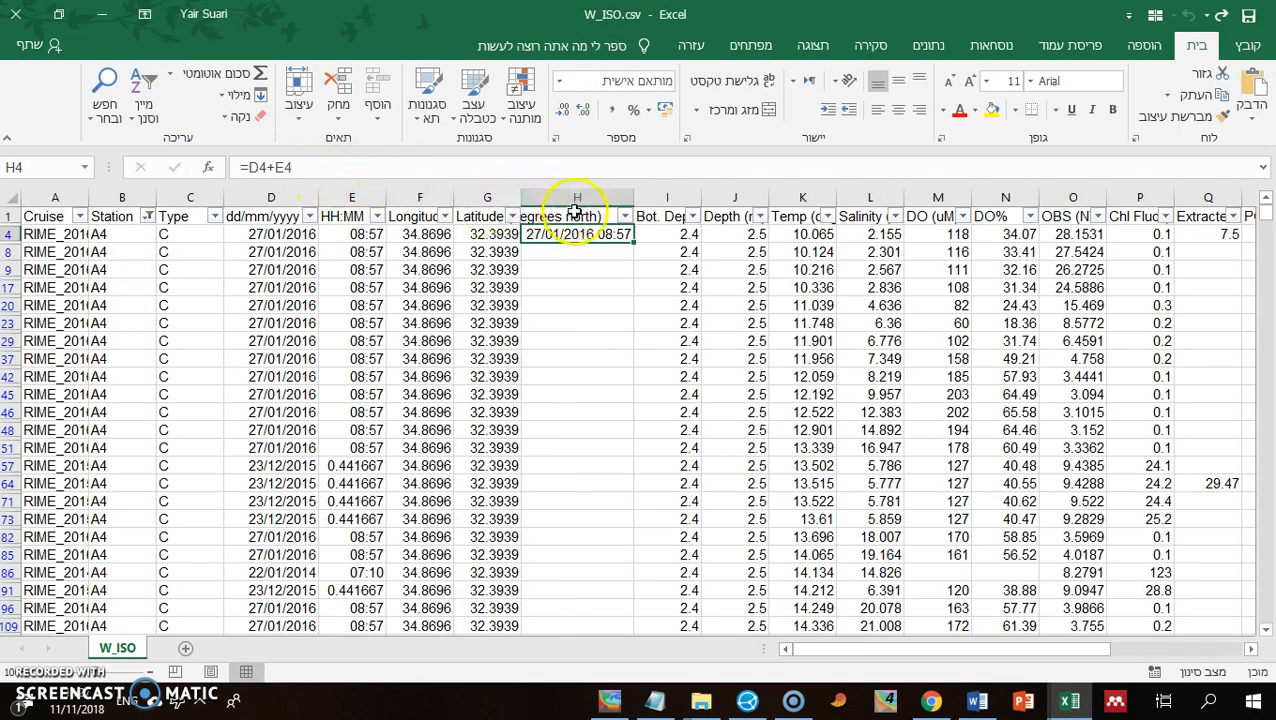
pyautogui.click(576, 217)
pyautogui.write('גיליון1')
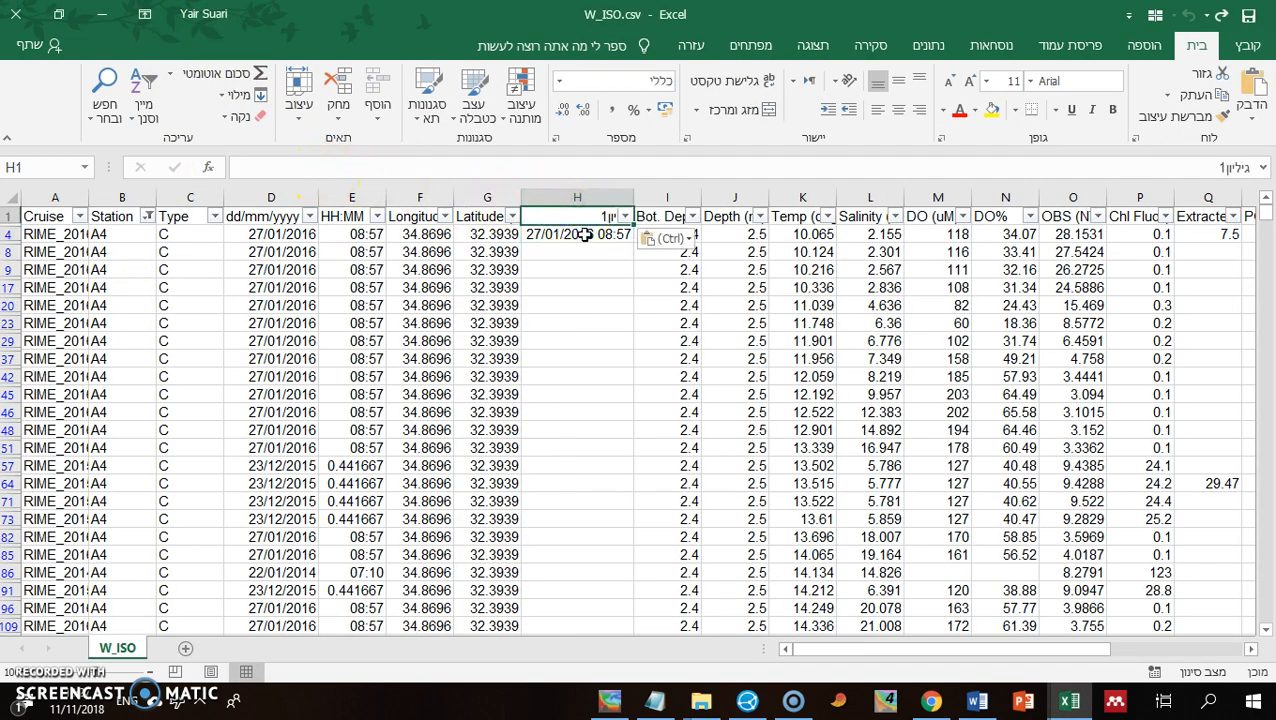
pyautogui.hotkey('alt', 'Tab')
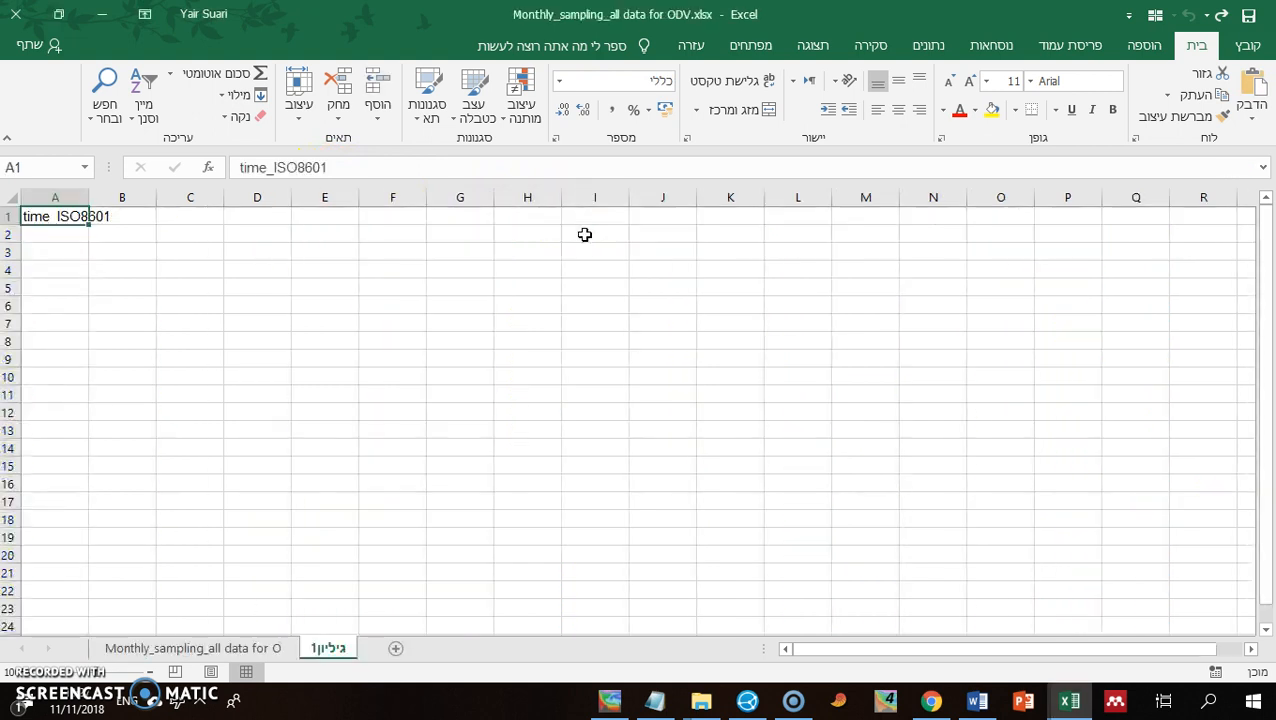
pyautogui.click(64, 216)
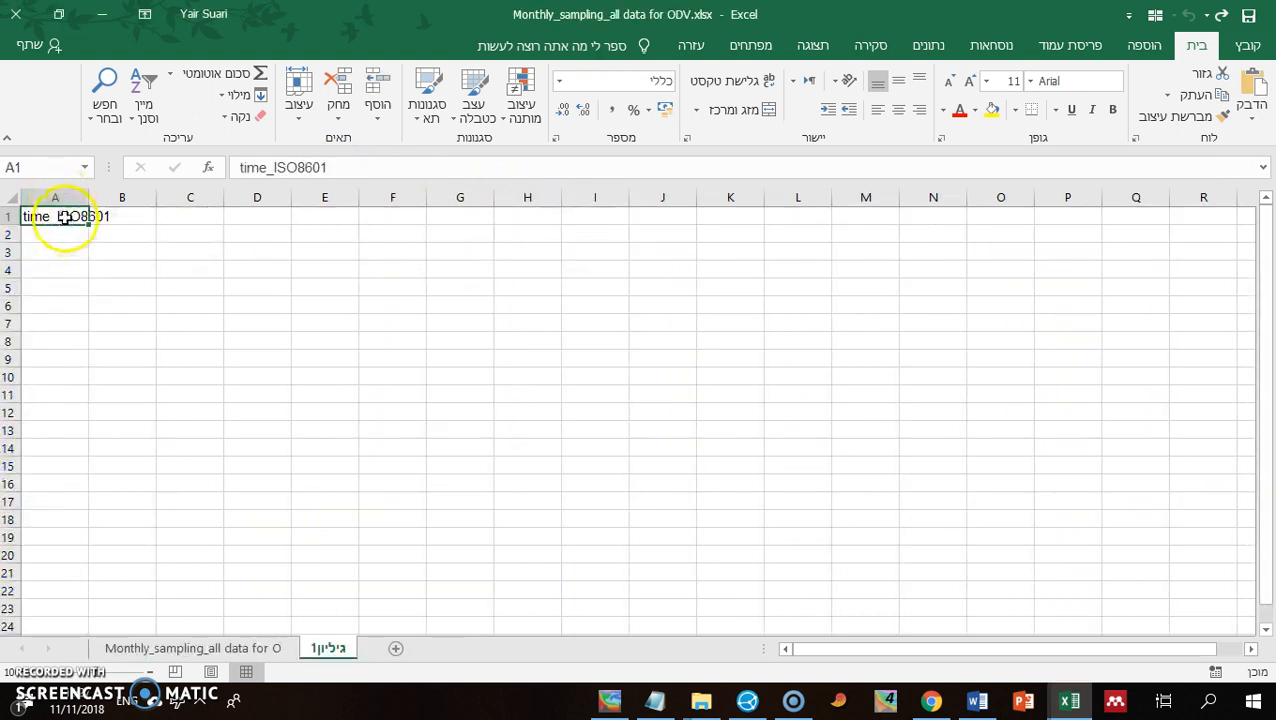
pyautogui.hotkey('ctrl', 'c')
pyautogui.hotkey('alt', 'Tab')
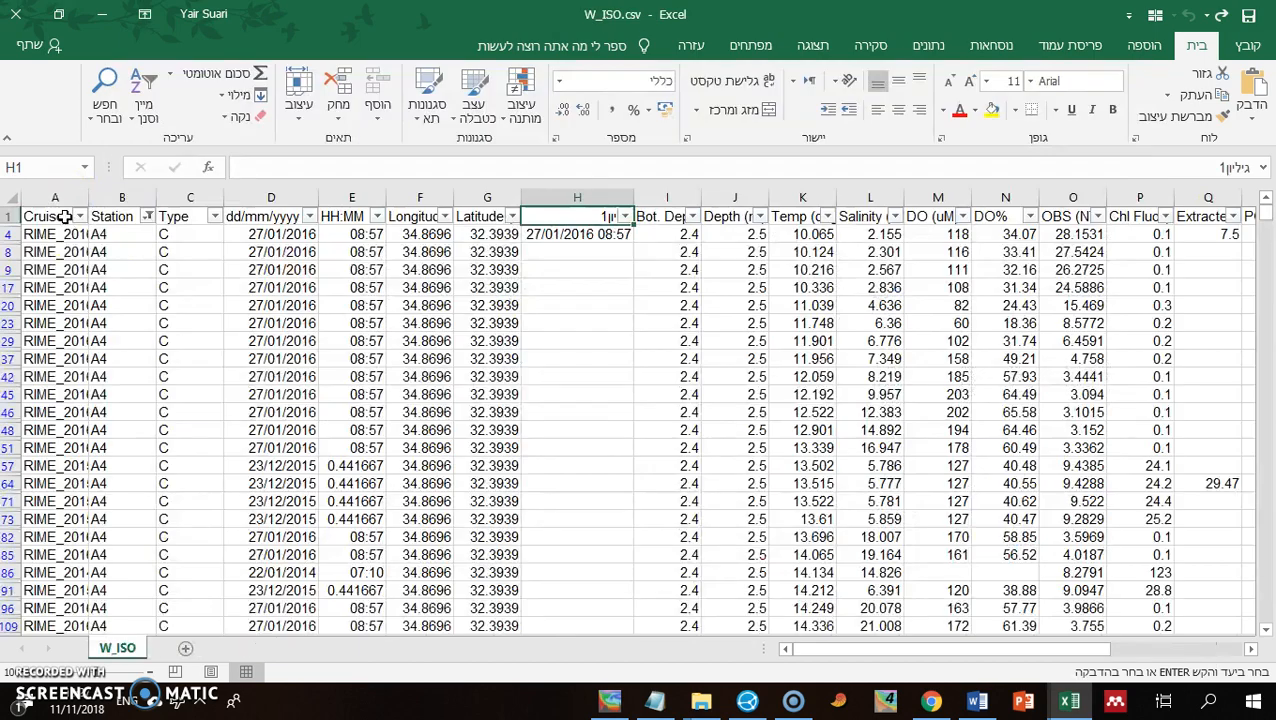
pyautogui.hotkey('ctrl', 'v')
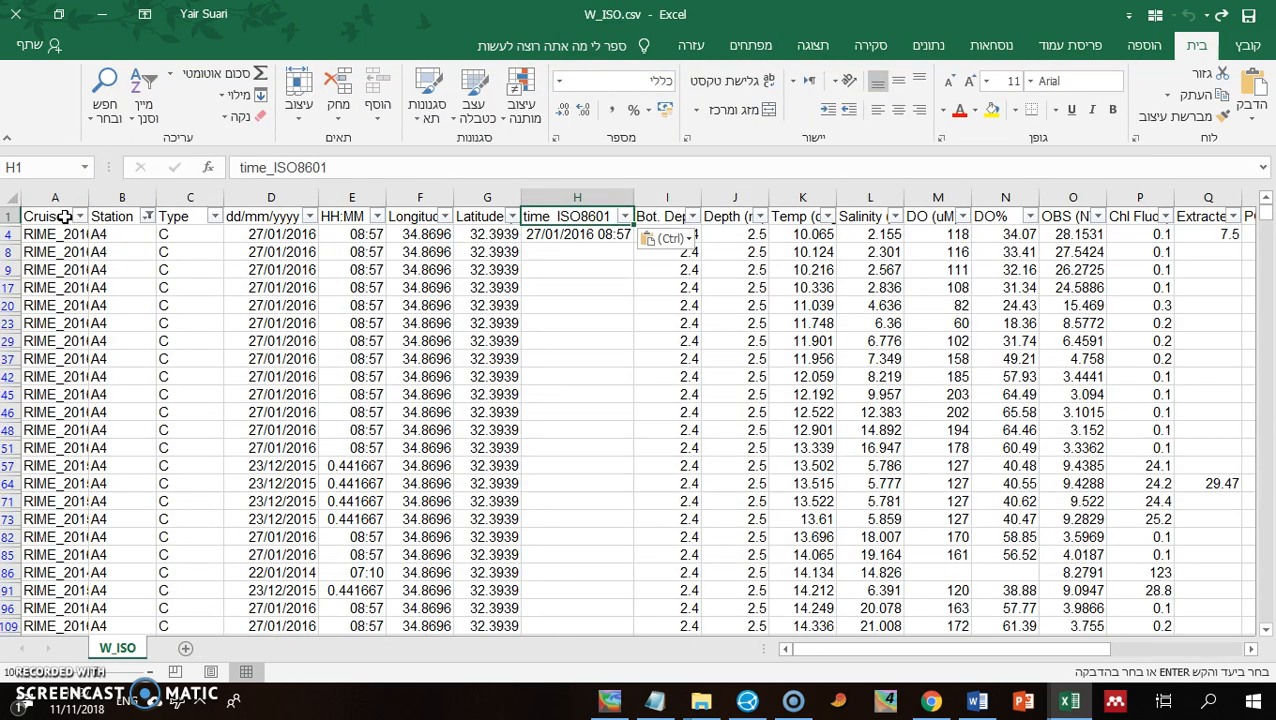
# - Switch to Chrome and examine the combined date and time notation in UTC on the ISO 8601 Wikipedia page
pyautogui.click(931, 702)
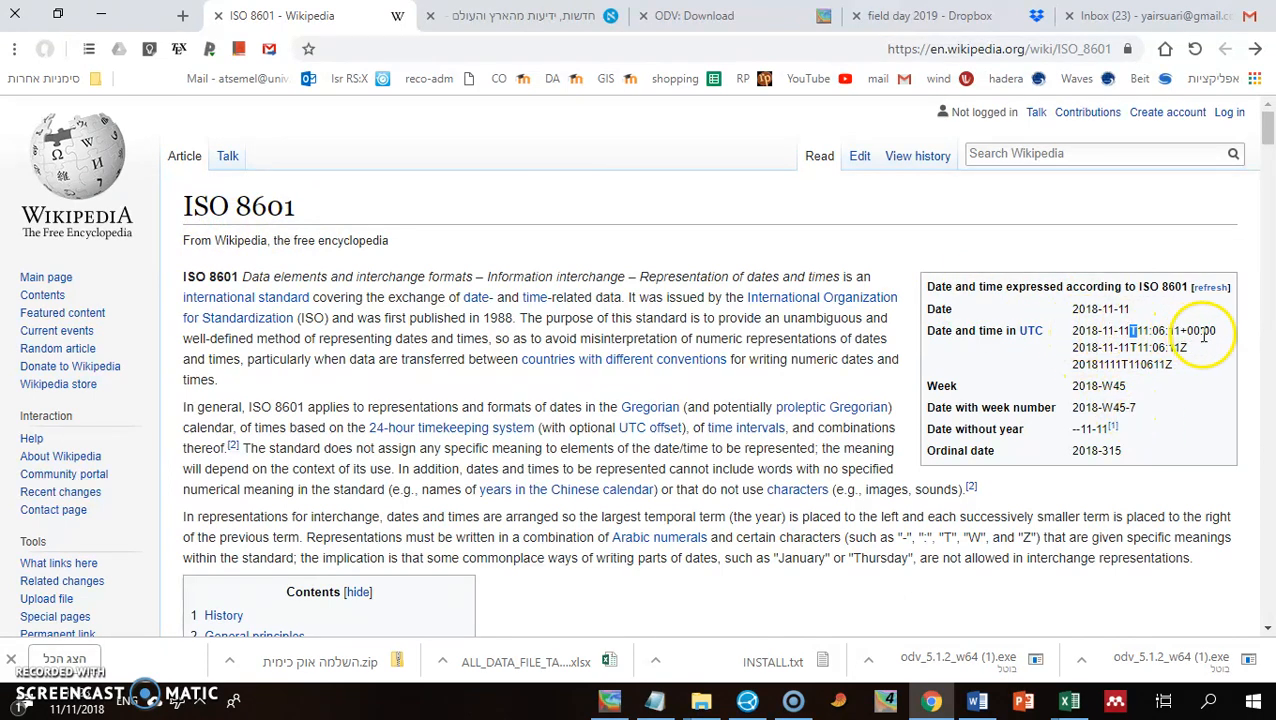
pyautogui.tripleClick(1080, 330)
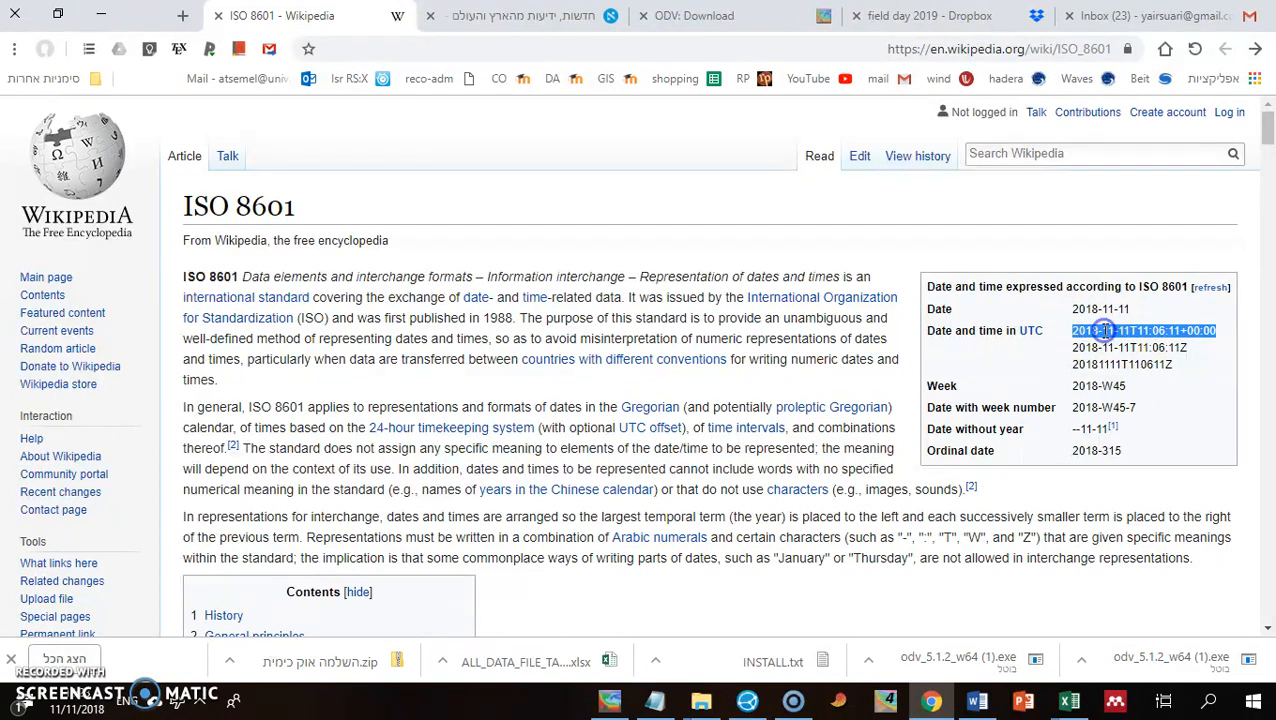
pyautogui.doubleClick(1124, 330)
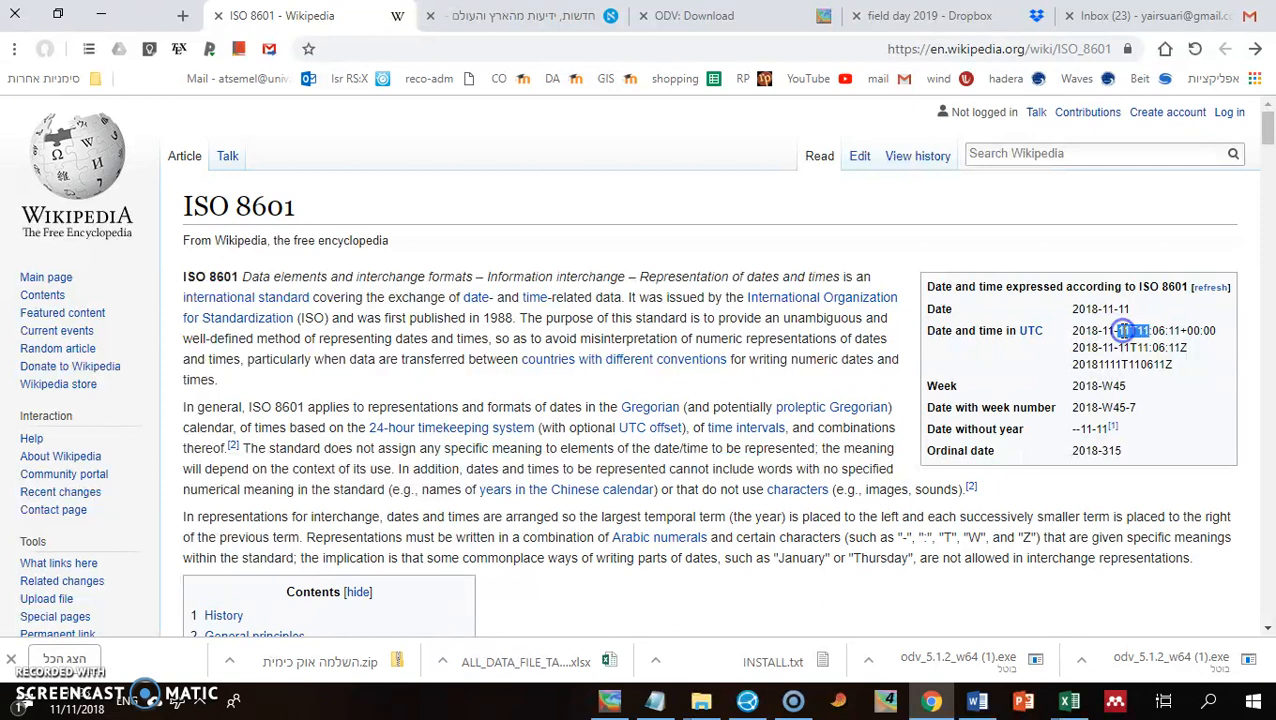
pyautogui.click(1134, 330)
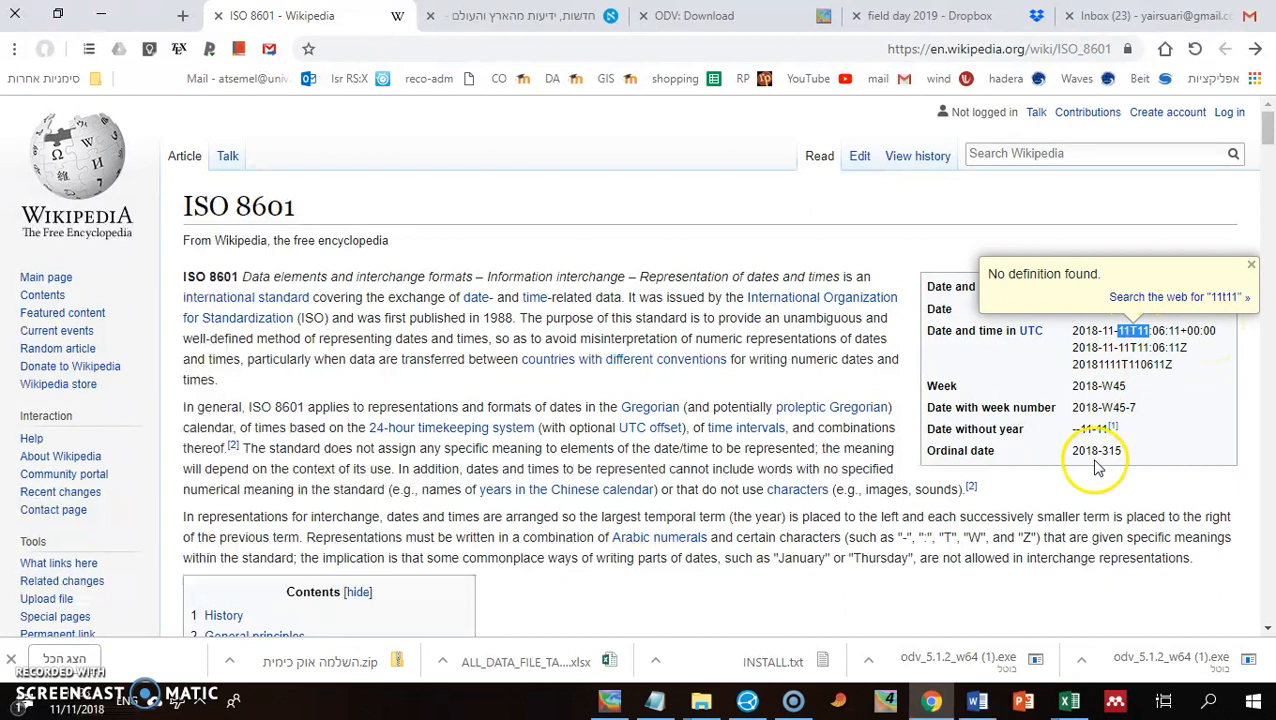
pyautogui.click(407, 317)
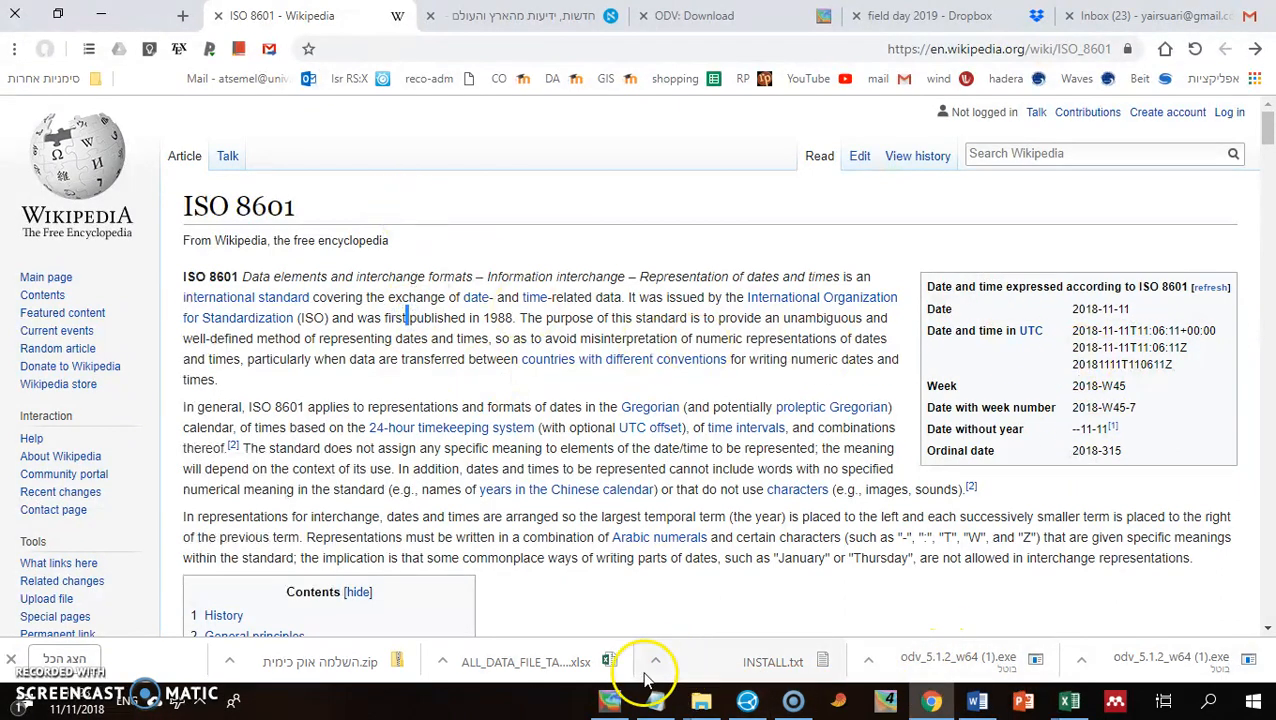
# - Switch to W_ISO.csv in Excel and replace the custom number format of cell H4 with the date part yyyy-mm-ddT
pyautogui.moveTo(1069, 705)
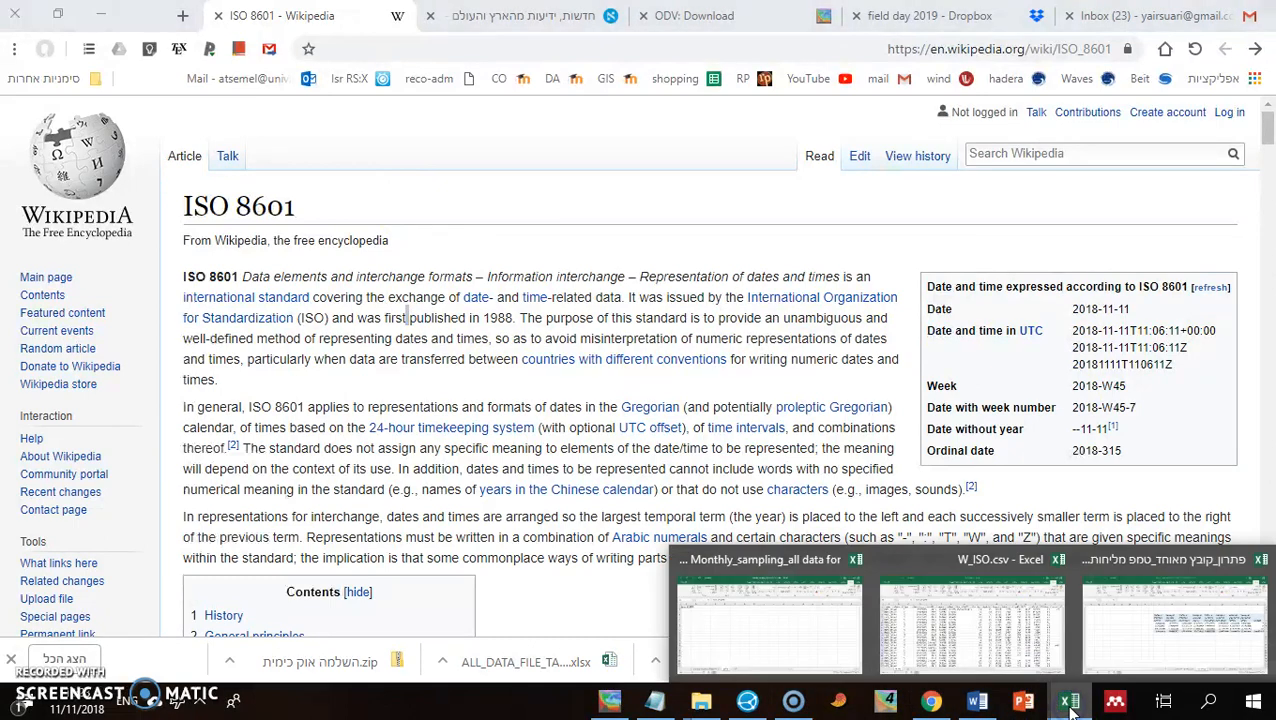
pyautogui.click(975, 630)
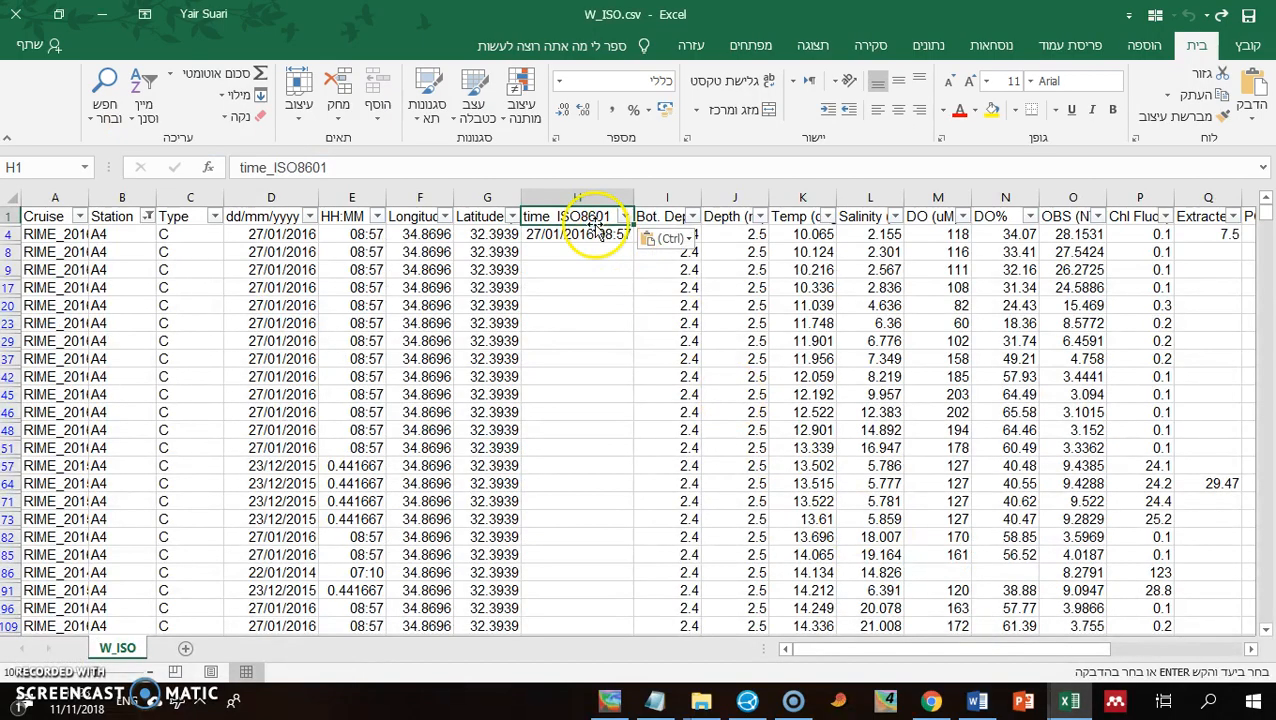
pyautogui.click(598, 234)
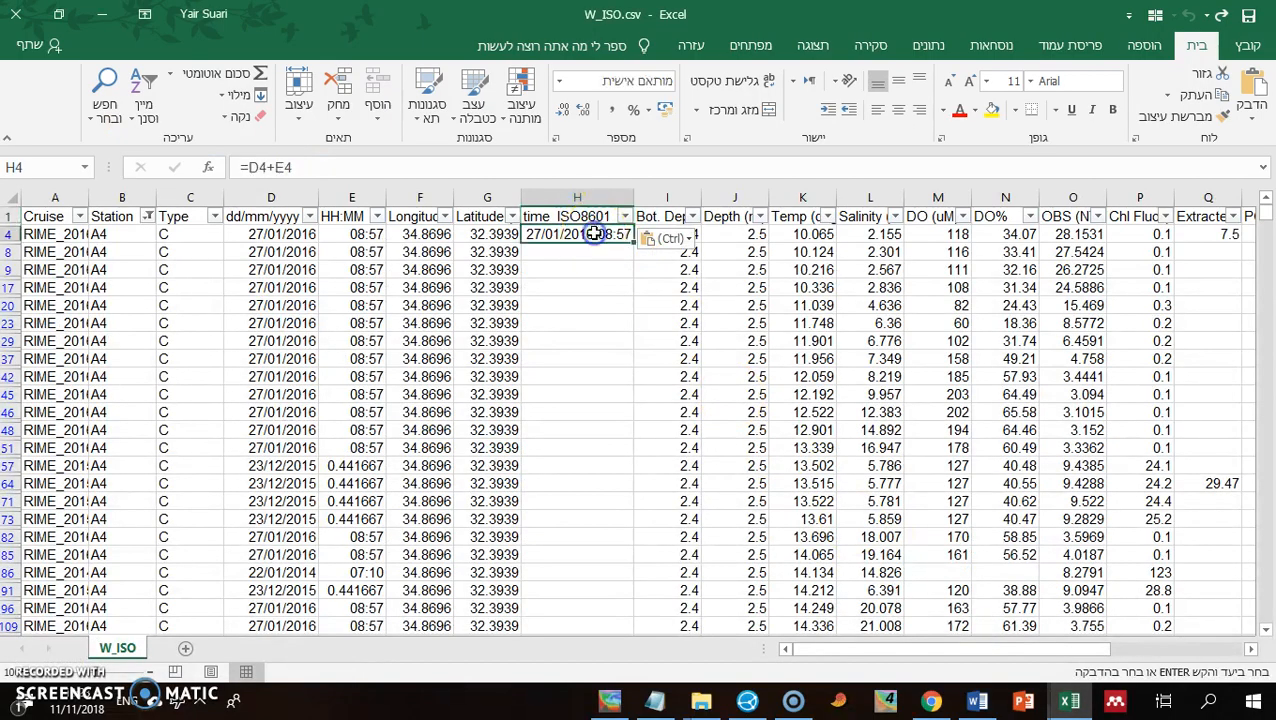
pyautogui.click(560, 86)
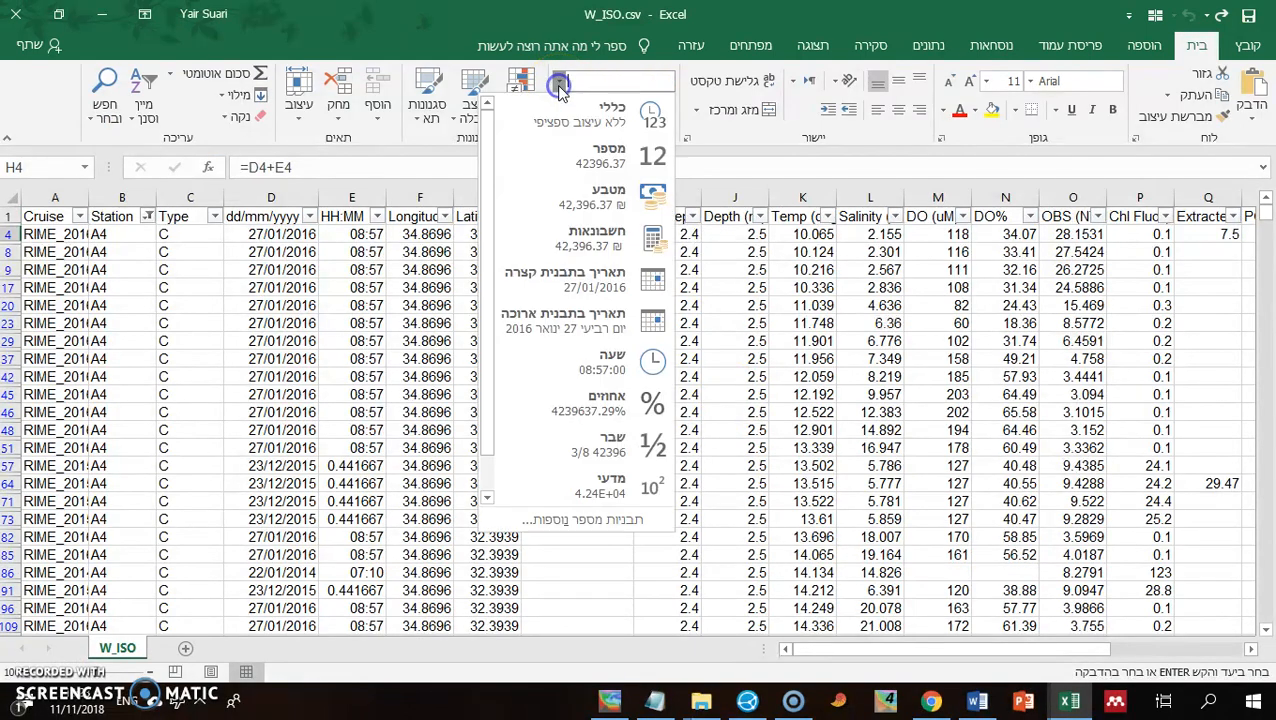
pyautogui.click(591, 521)
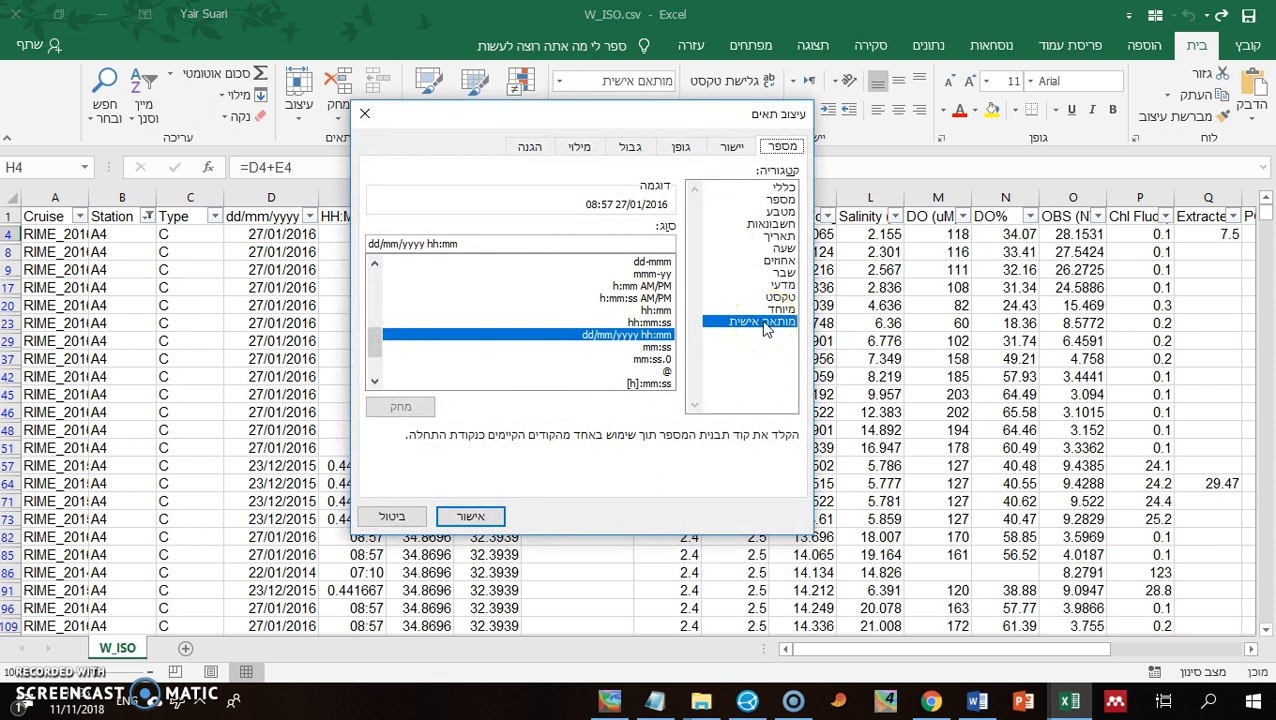
pyautogui.doubleClick(577, 245)
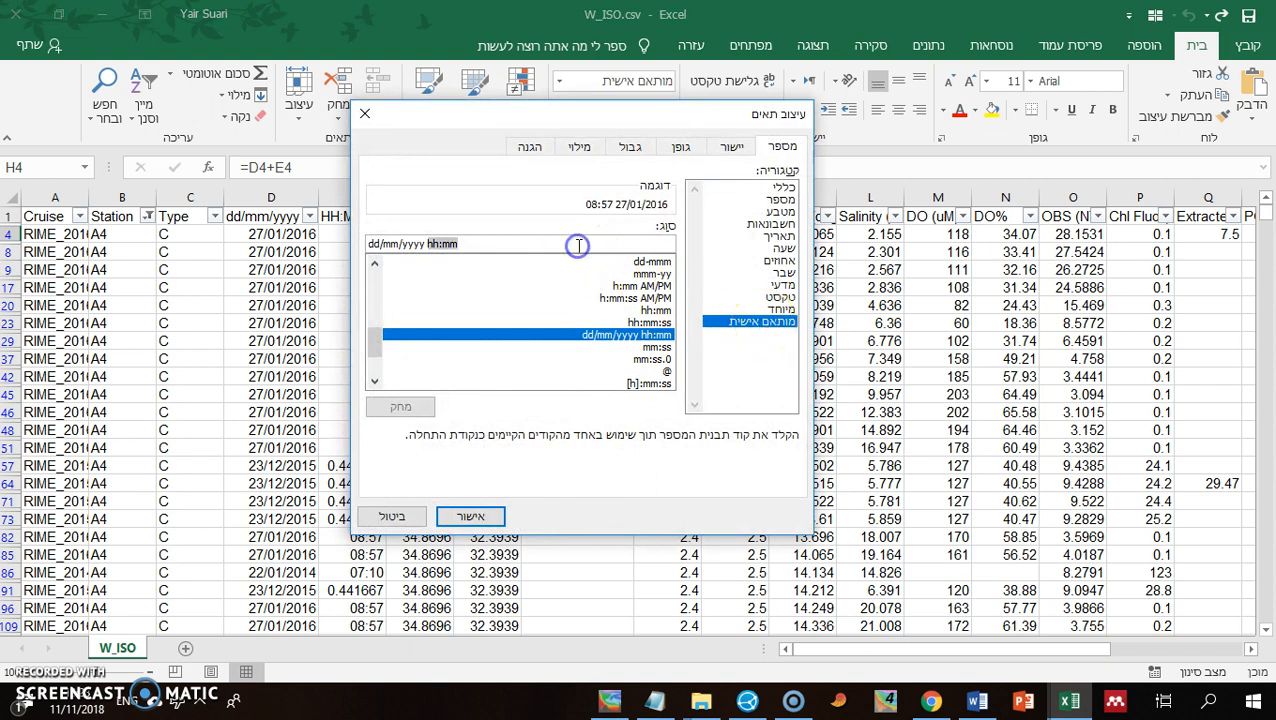
pyautogui.press('BackSpace')
pyautogui.press('BackSpace')
pyautogui.press('BackSpace')
pyautogui.press('BackSpace')
pyautogui.press('BackSpace')
pyautogui.press('BackSpace')
pyautogui.press('BackSpace')
pyautogui.press('BackSpace')
pyautogui.press('BackSpace')
pyautogui.press('BackSpace')
pyautogui.press('BackSpace')
pyautogui.press('BackSpace')
pyautogui.press('BackSpace')
pyautogui.press('BackSpace')
pyautogui.press('BackSpace')
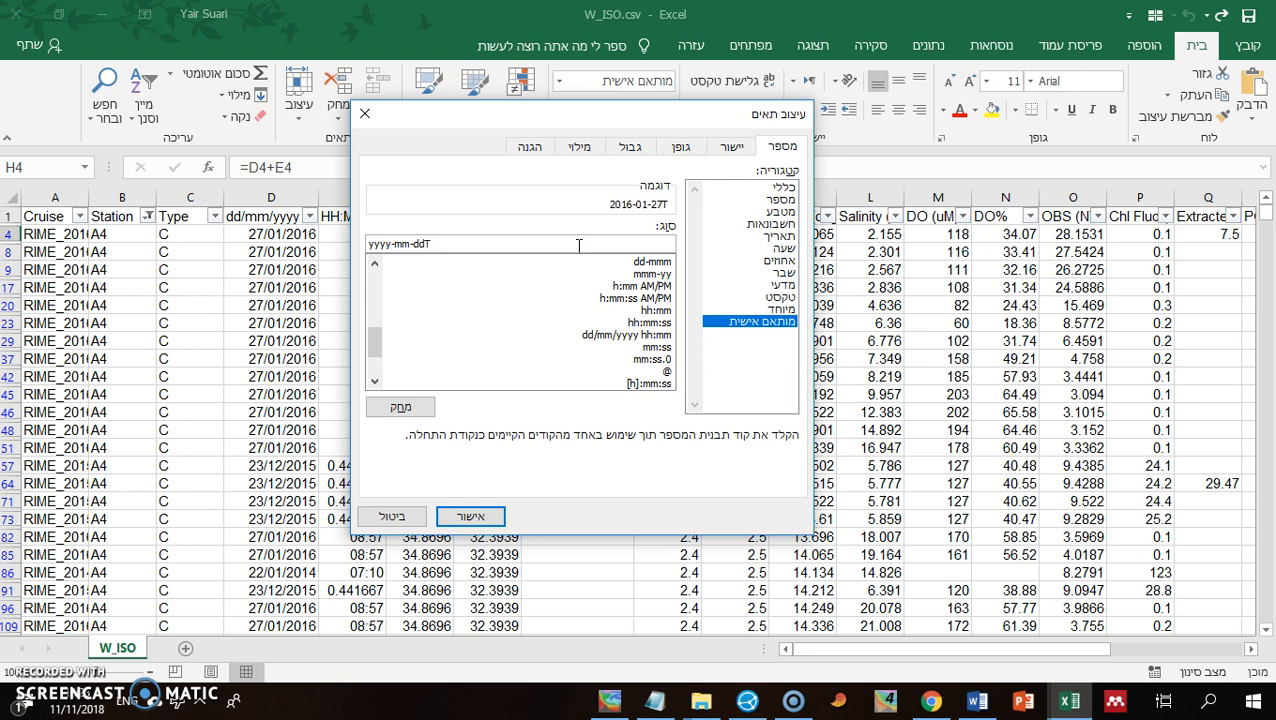
# - Check the time notation on the Wikipedia page, complete H4's format as yyyy-mm-ddThh:mm:ss, and fill the cell down the time_ISO8601 column
pyautogui.hotkey('alt', 'Tab')
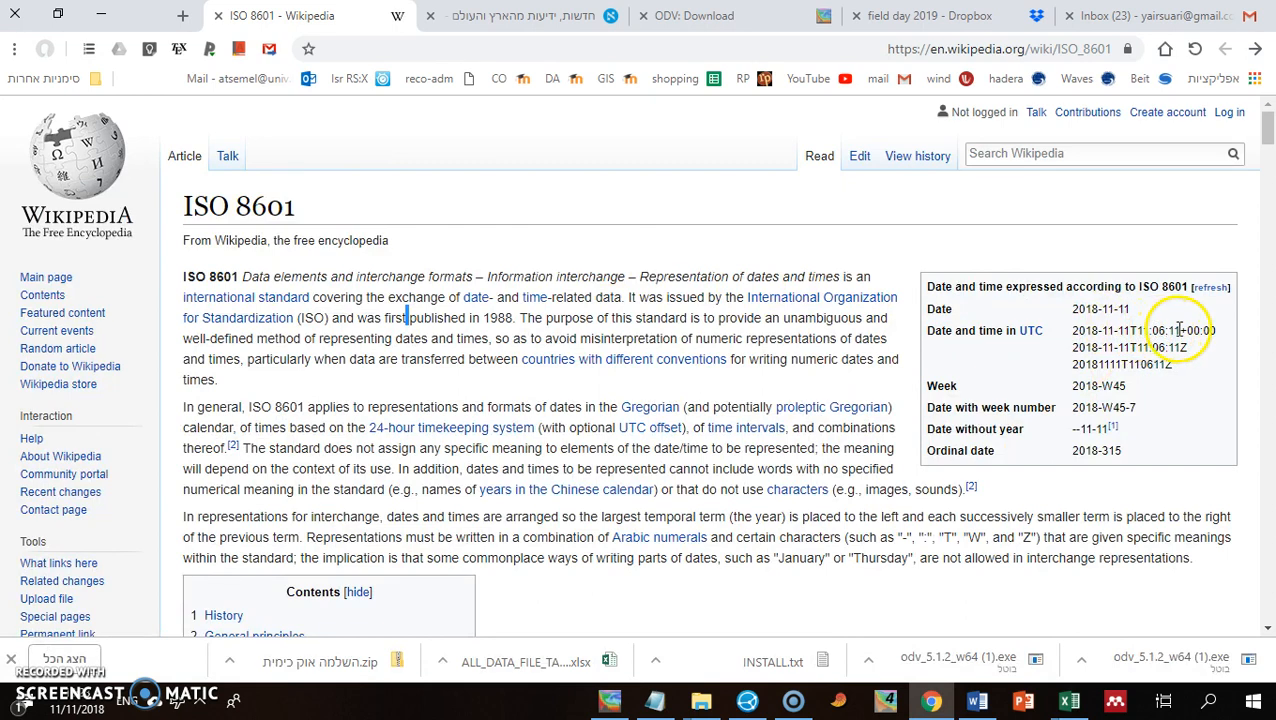
pyautogui.hotkey('alt', 'Tab')
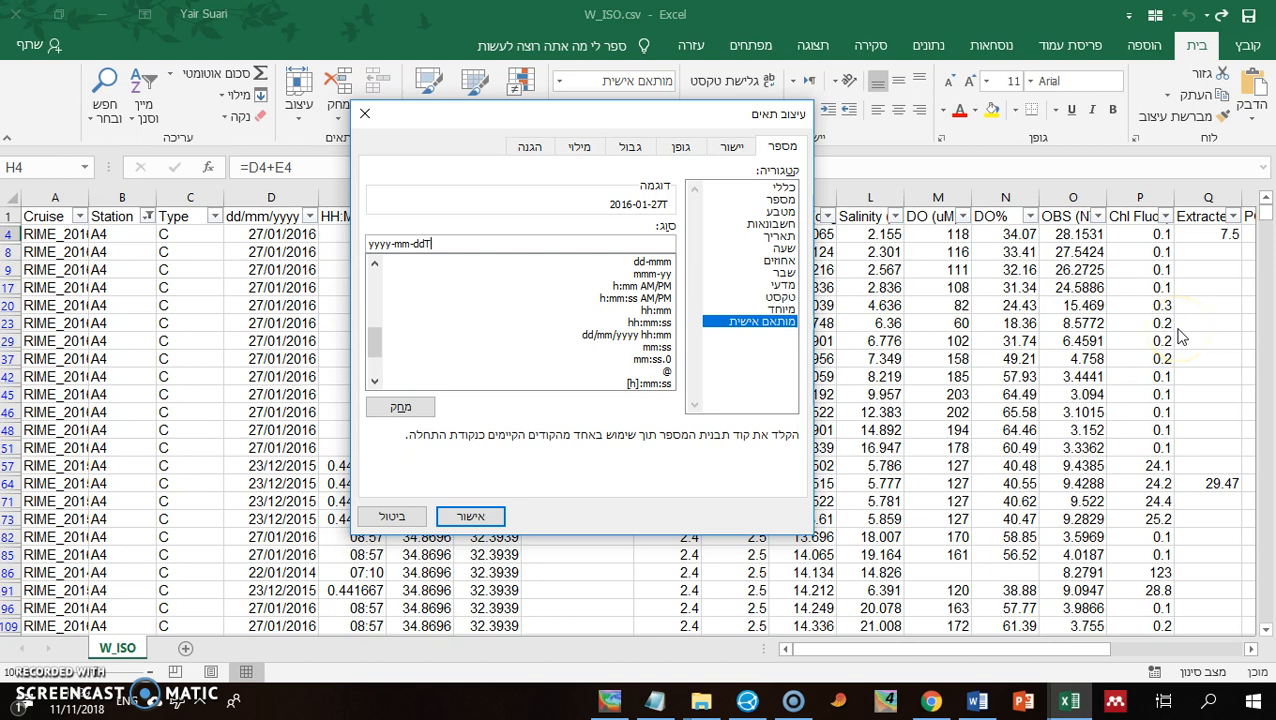
pyautogui.write('hh:mm:')
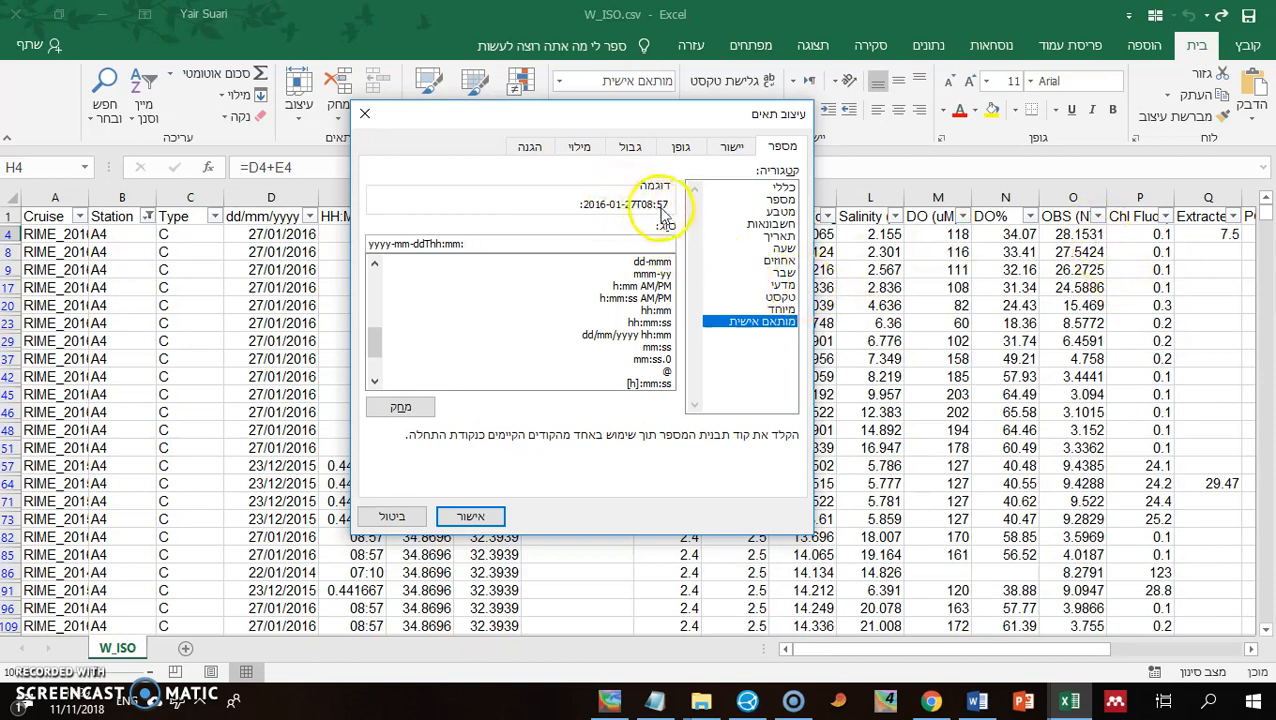
pyautogui.write('ss')
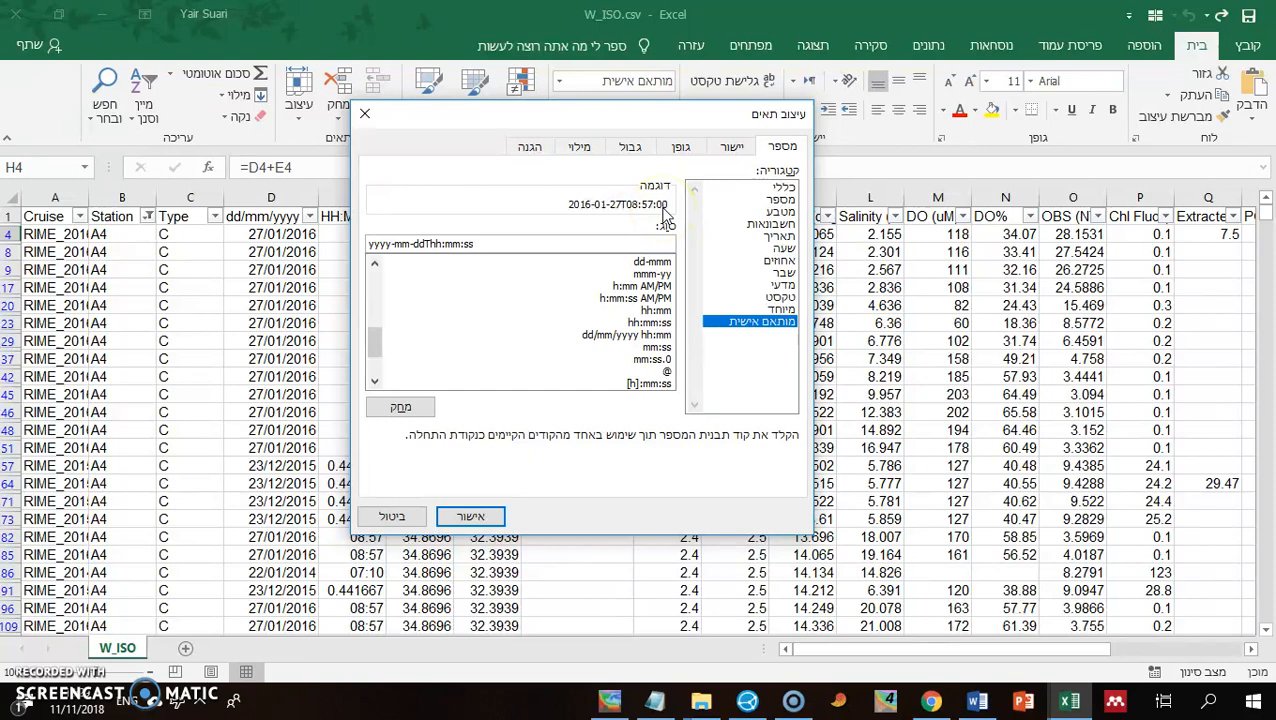
pyautogui.click(484, 515)
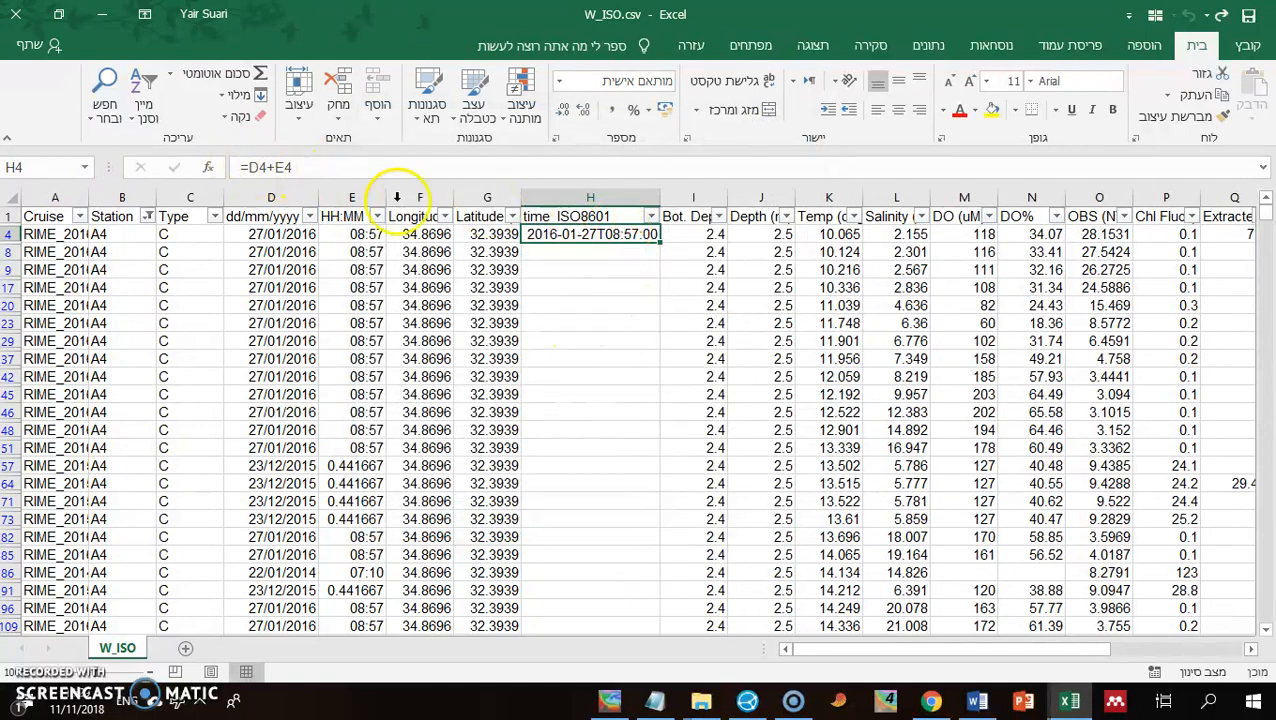
pyautogui.doubleClick(660, 245)
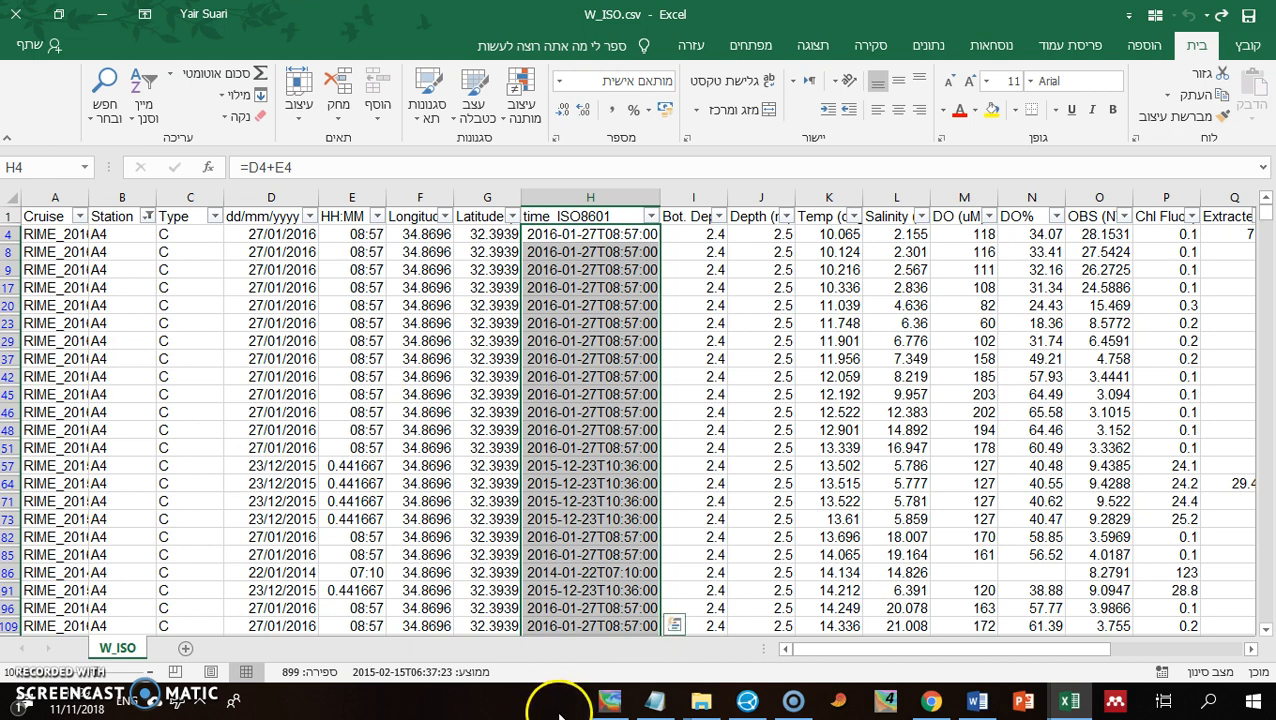
# - Switch to Ocean Data View and open the W_ISO.odv collection from C:\temp
pyautogui.click(610, 703)
pyautogui.hotkey('ctrl', 'o')
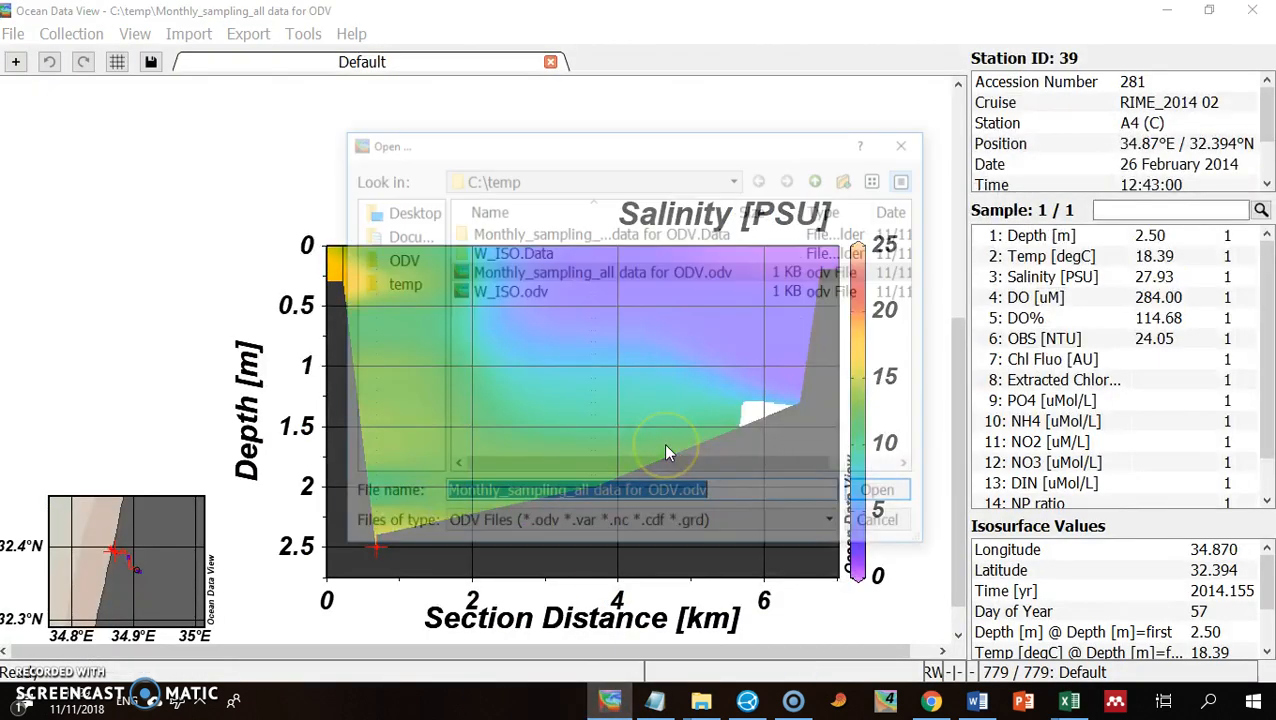
pyautogui.doubleClick(523, 291)
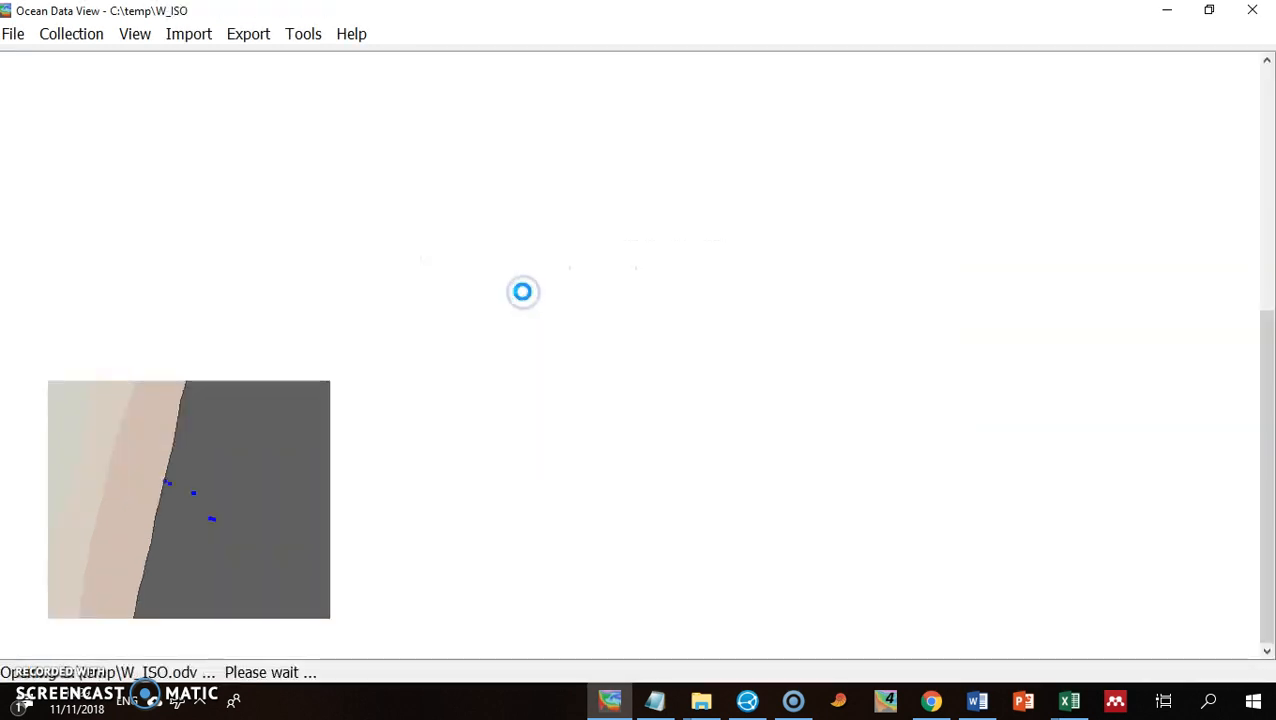